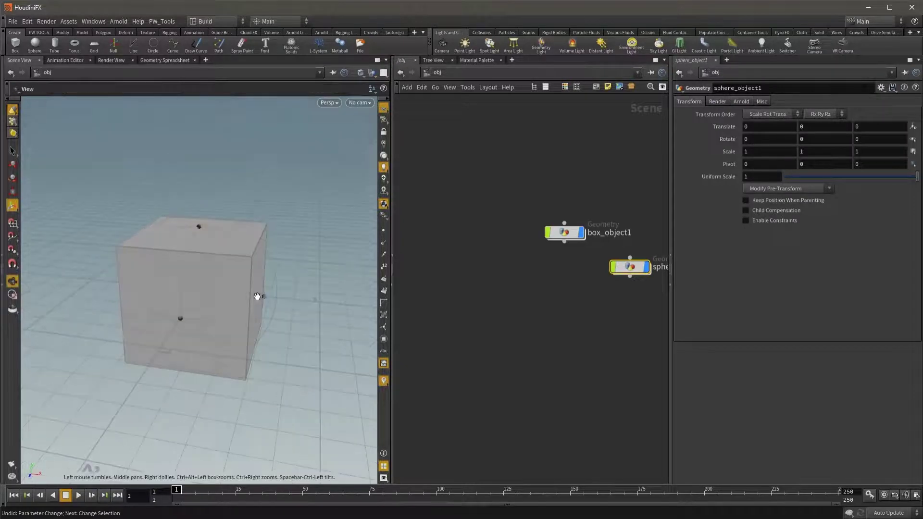
# Step: Move the sphere left to X -1.27206, then compare the box and sphere transform values
pyautogui.moveTo(243, 294); pyautogui.dragTo(105, 281)
pyautogui.click(229, 305)
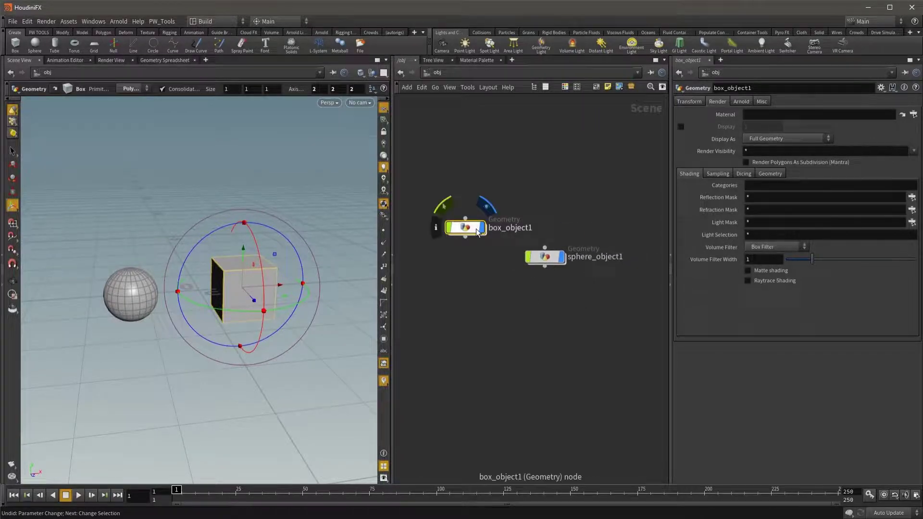
pyautogui.click(696, 102)
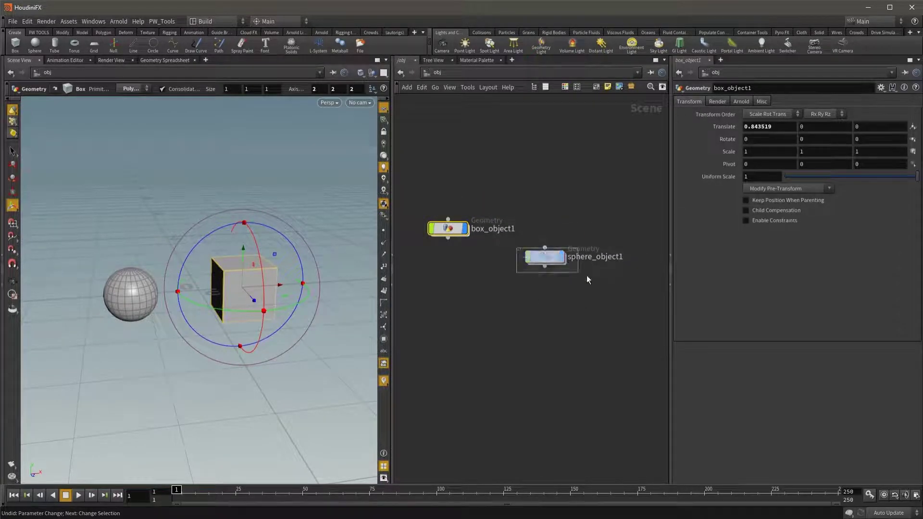
pyautogui.moveTo(518, 246); pyautogui.dragTo(586, 276)
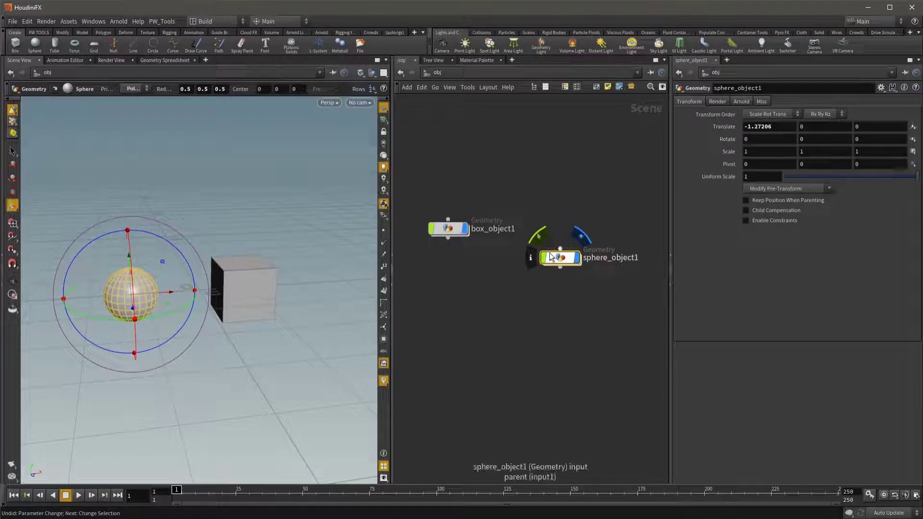
pyautogui.moveTo(558, 265); pyautogui.dragTo(554, 271)
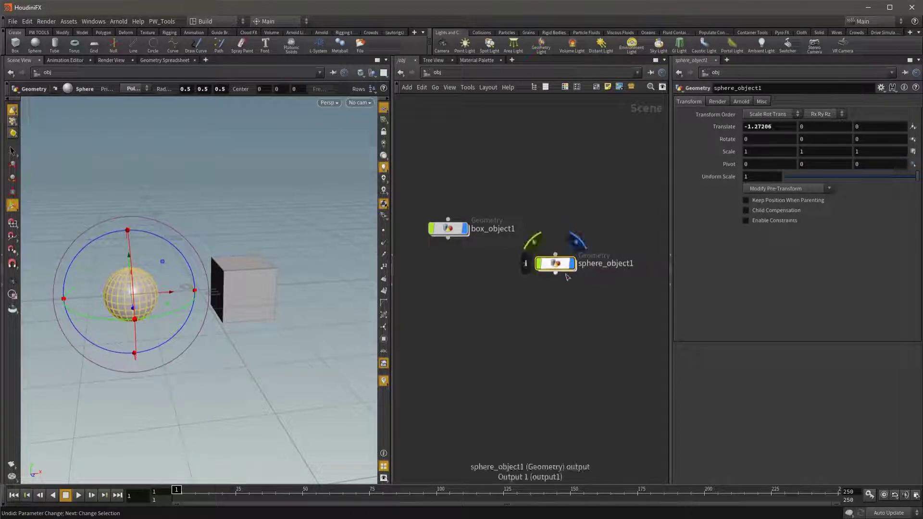
# Step: Inside sphere_object1, create an Object Merge node (object_merge1) and place it beside sphere1
pyautogui.doubleClick(556, 264)
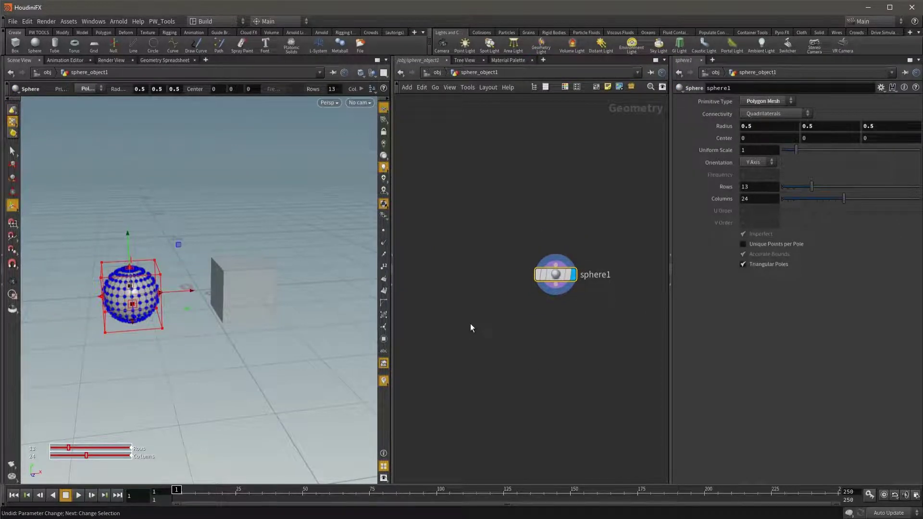
pyautogui.press('Tab')
pyautogui.write('obj')
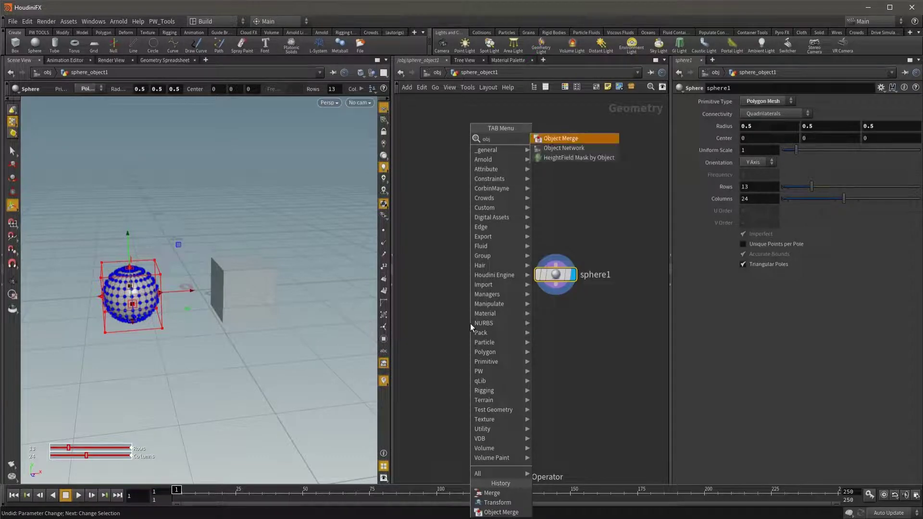
pyautogui.press('Return')
pyautogui.click(464, 286)
pyautogui.scroll(2, 464, 287)
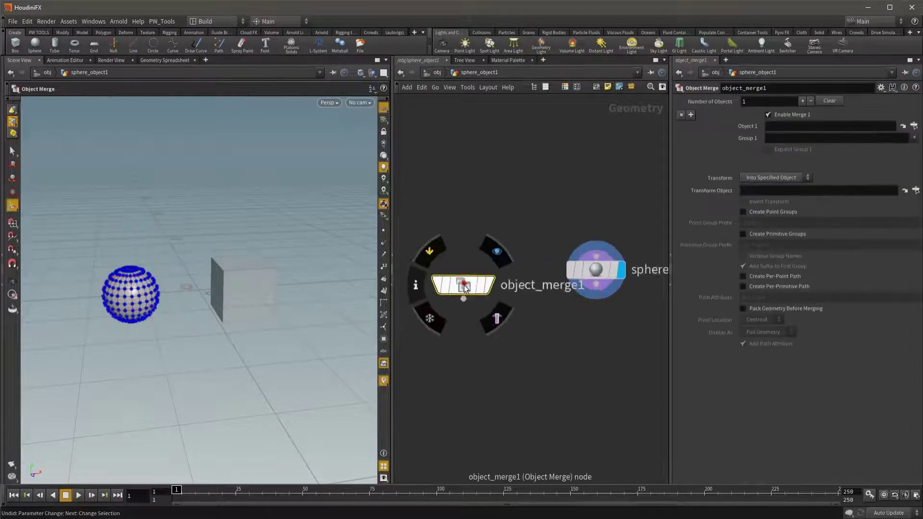
pyautogui.scroll(2, 476, 289)
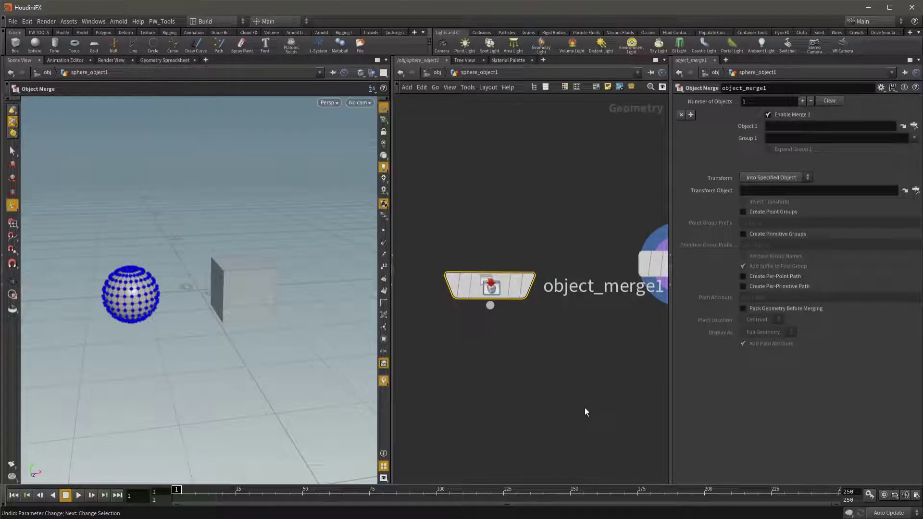
pyautogui.scroll(-3, 584, 408)
pyautogui.moveTo(587, 401); pyautogui.dragTo(539, 346, button='middle')
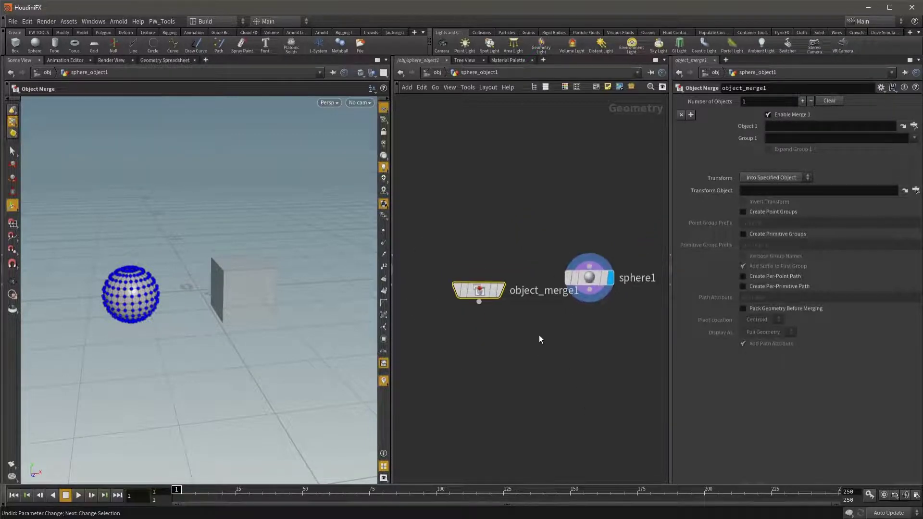
# Step: Set object_merge1's Object 1 to /obj/box_object1, leaving a single merge entry
pyautogui.moveTo(746, 126)
pyautogui.click(914, 126)
pyautogui.moveTo(820, 33); pyautogui.dragTo(814, 74)
pyautogui.click(792, 99)
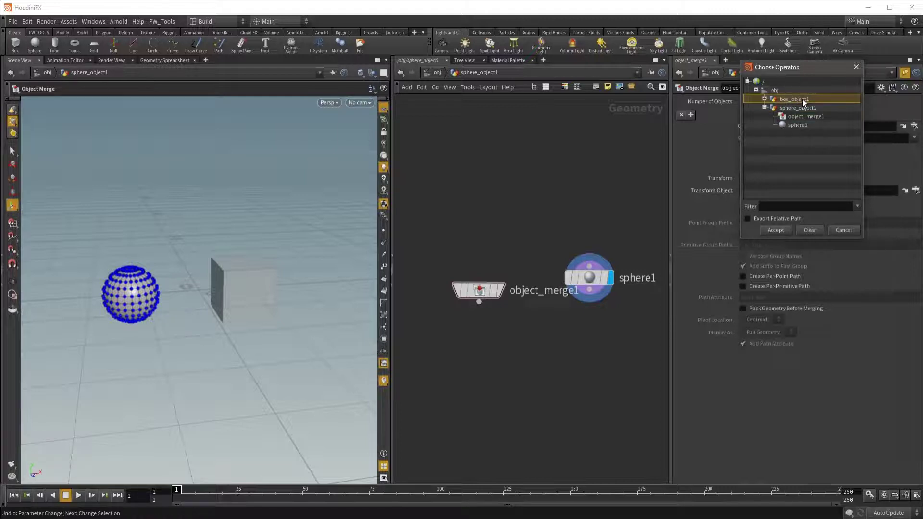
pyautogui.click(764, 99)
pyautogui.click(786, 107)
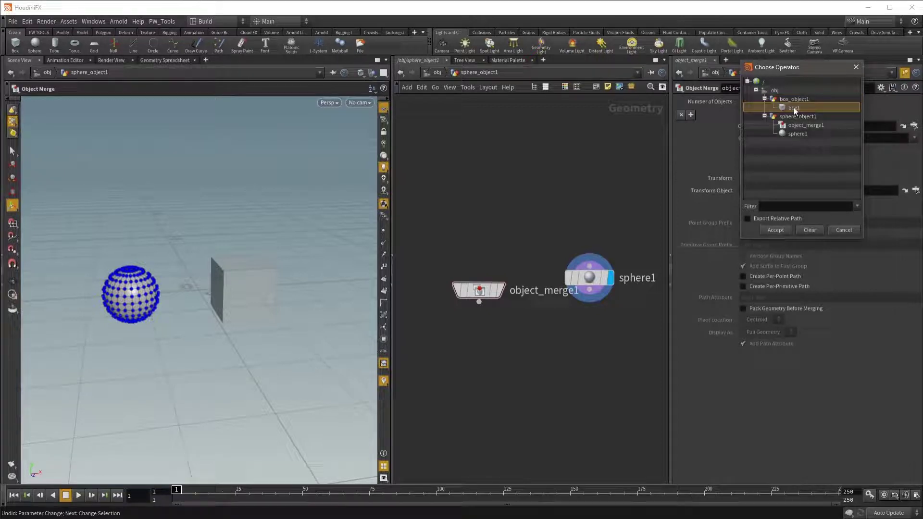
pyautogui.click(794, 98)
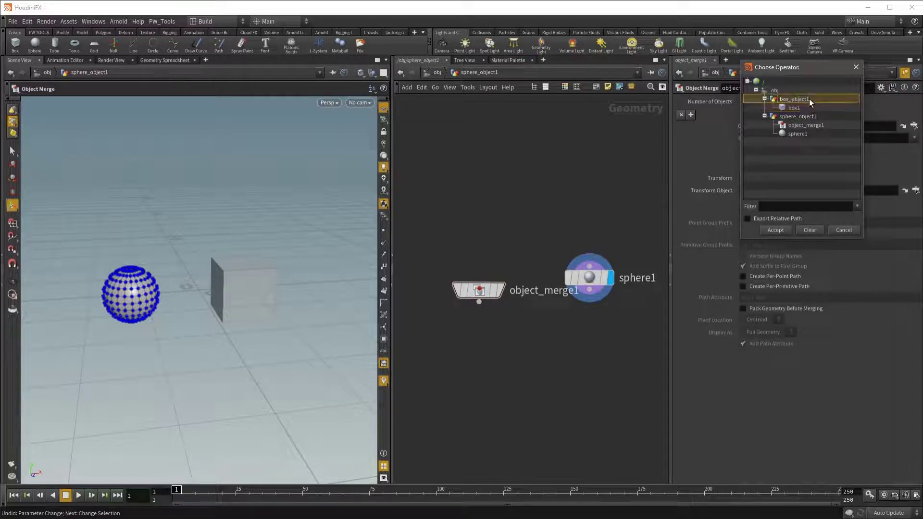
pyautogui.click(783, 230)
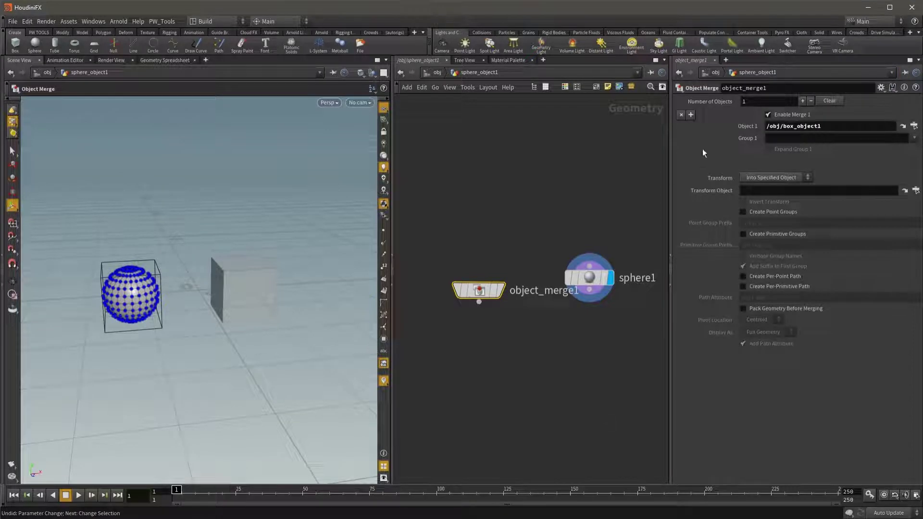
pyautogui.click(691, 116)
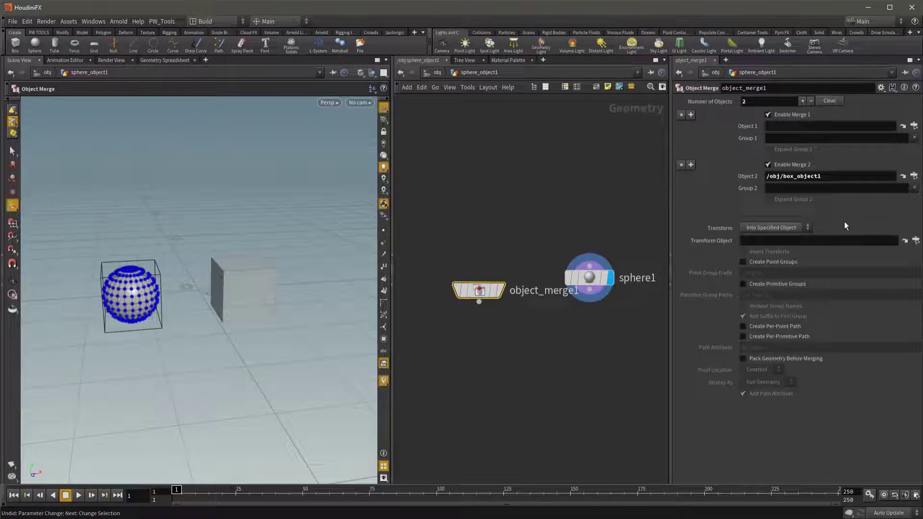
pyautogui.click(681, 114)
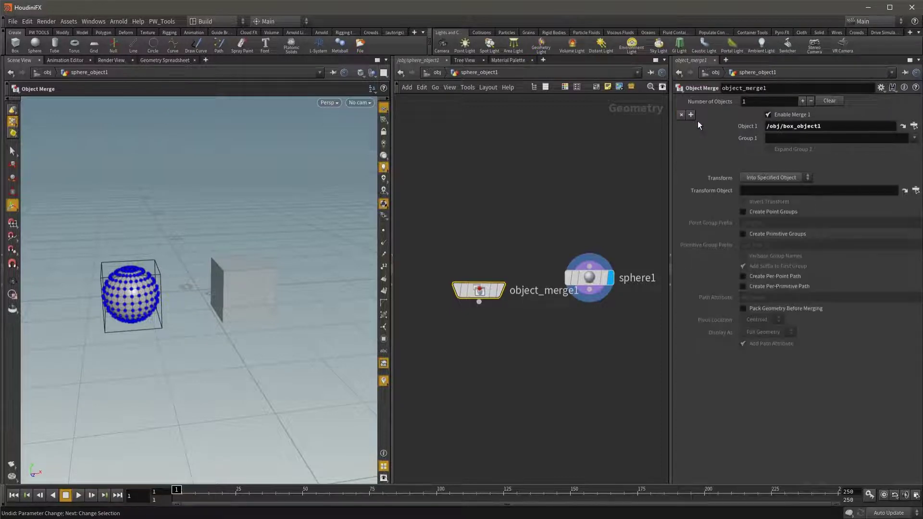
# Step: Set the display flag on object_merge1 to show the merged box in the viewport
pyautogui.click(501, 289)
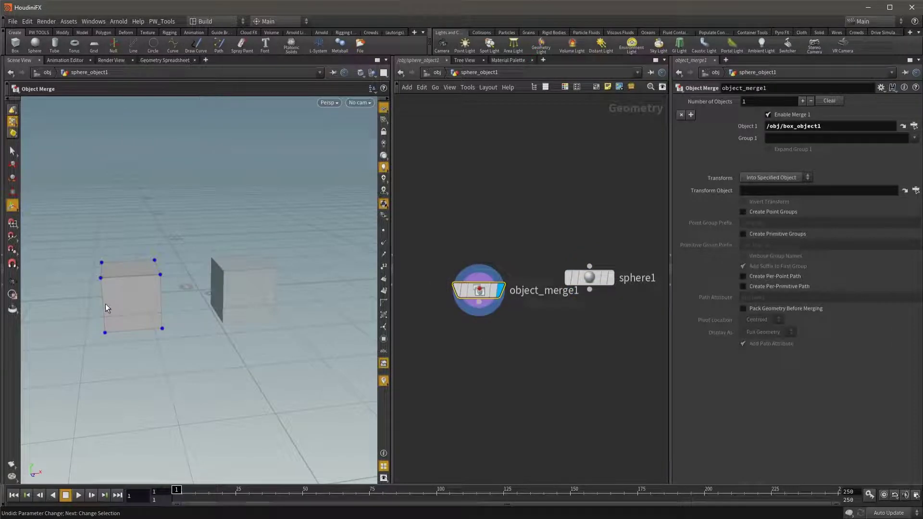
pyautogui.press('Escape')
pyautogui.moveTo(190, 323)
pyautogui.mouseDown()
pyautogui.moveTo(181, 274)
pyautogui.moveTo(243, 261)
pyautogui.moveTo(256, 286)
pyautogui.moveTo(237, 288)
pyautogui.moveTo(245, 289)
pyautogui.moveTo(225, 305)
pyautogui.mouseUp()
pyautogui.press('Return')
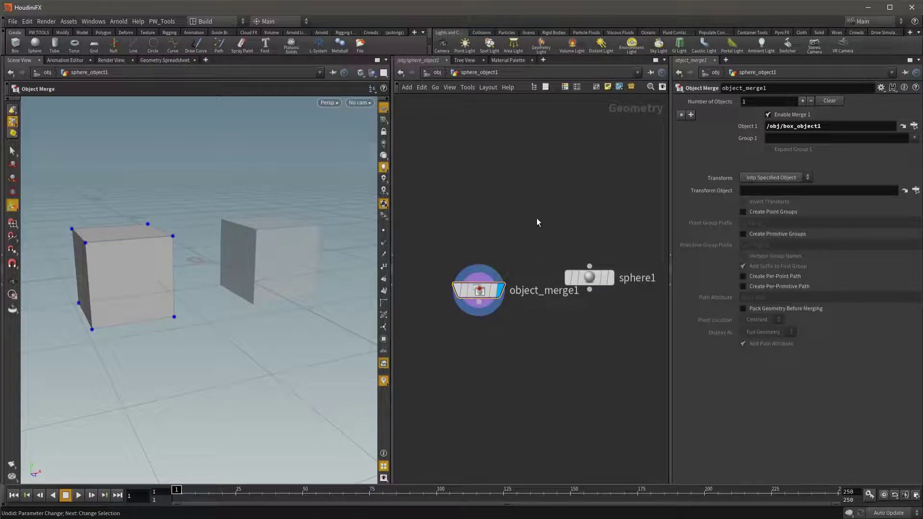
# Step: Move box_object1 up and right to 1.01056, 0.790787, 0, then dive into its network
pyautogui.press('q')
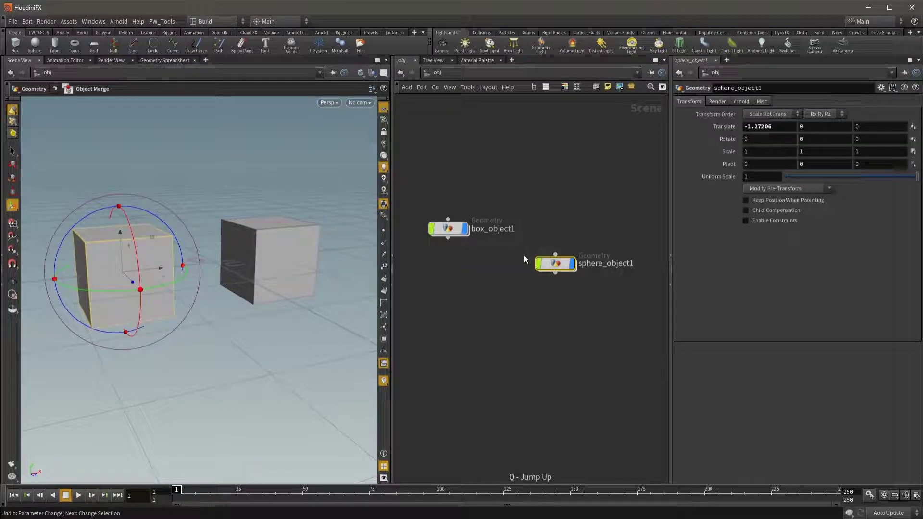
pyautogui.click(451, 231)
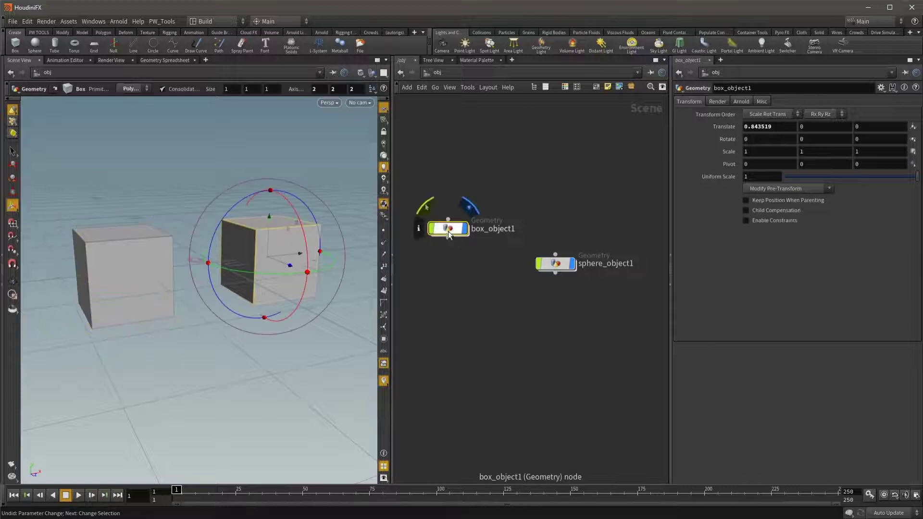
pyautogui.doubleClick(452, 230)
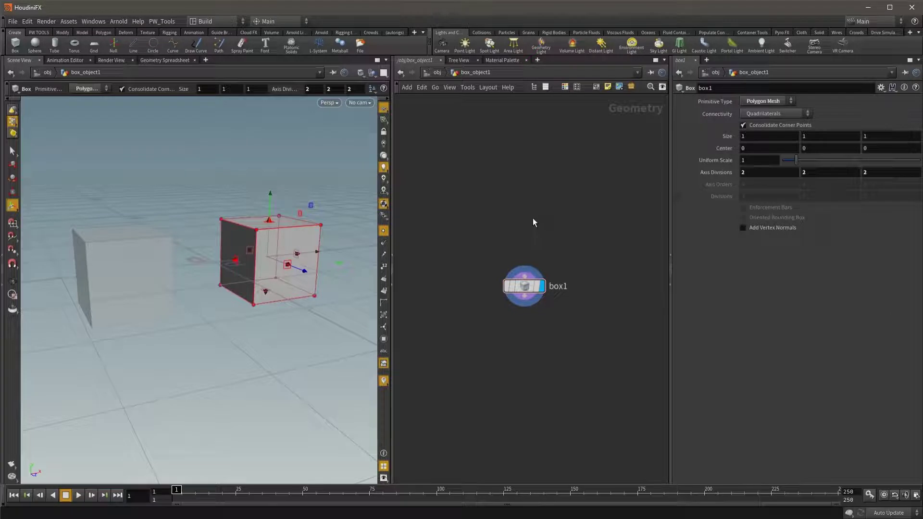
pyautogui.keyDown('alt'); pyautogui.moveTo(241, 268); pyautogui.dragTo(208, 259); pyautogui.keyUp('alt')
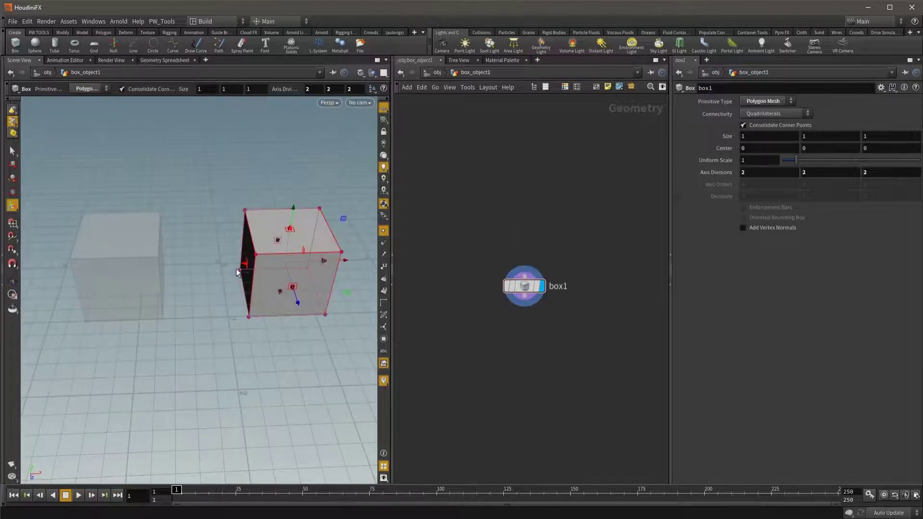
pyautogui.press('q')
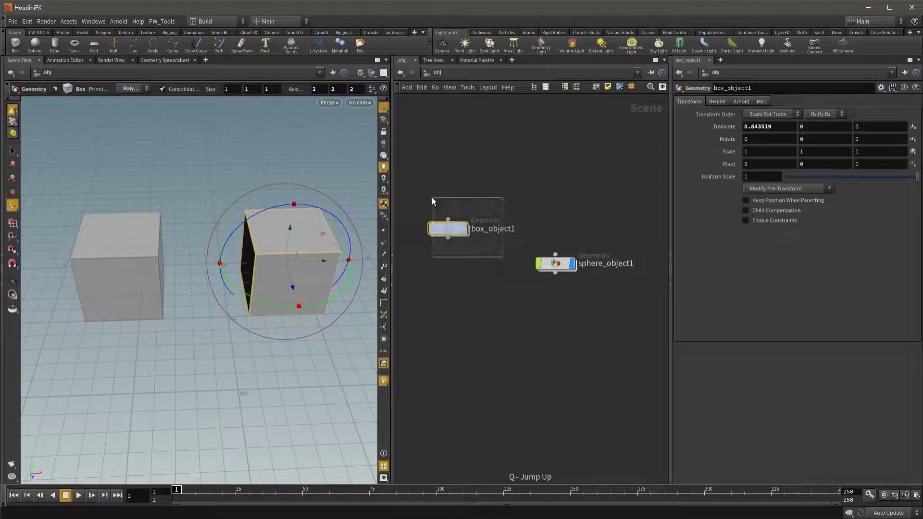
pyautogui.moveTo(321, 264)
pyautogui.mouseDown()
pyautogui.moveTo(329, 258)
pyautogui.moveTo(304, 174)
pyautogui.moveTo(279, 264)
pyautogui.mouseUp()
pyautogui.press('Escape')
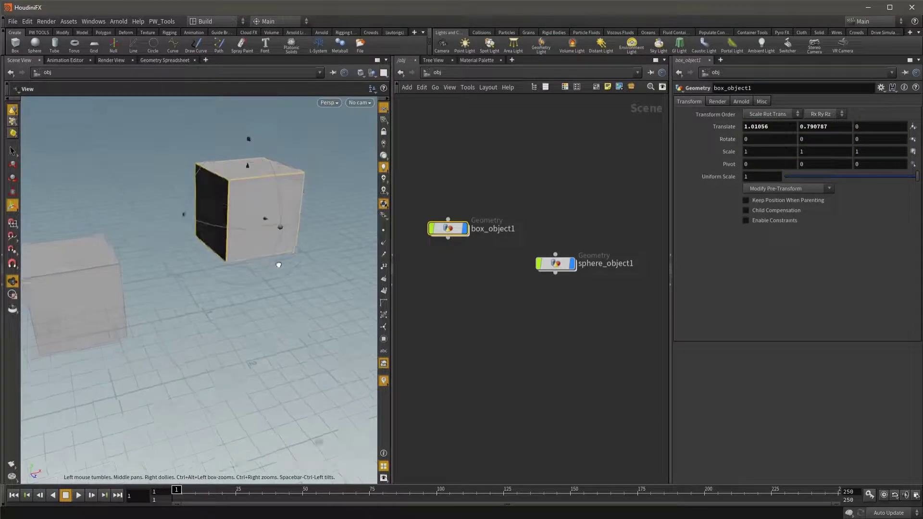
pyautogui.doubleClick(447, 229)
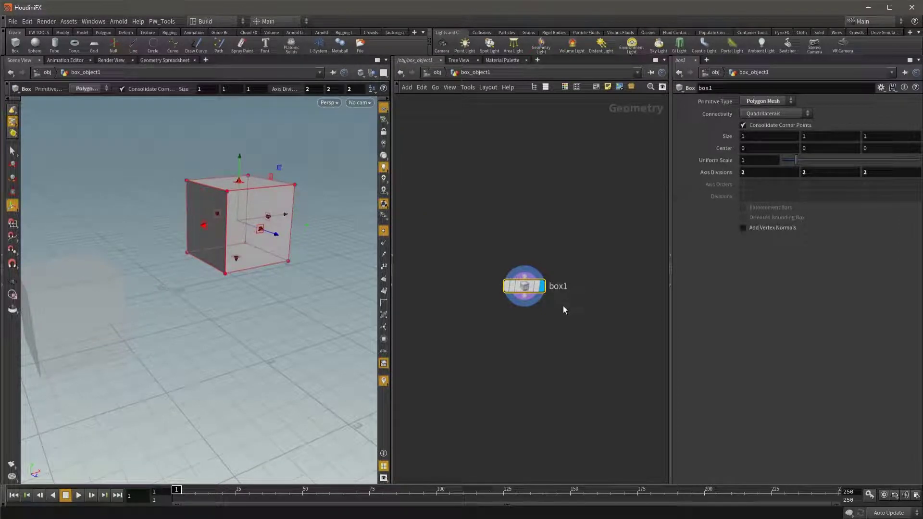
# Step: Inside sphere_object1, set object_merge1's Transform mode to None
pyautogui.press('u')
pyautogui.doubleClick(565, 267)
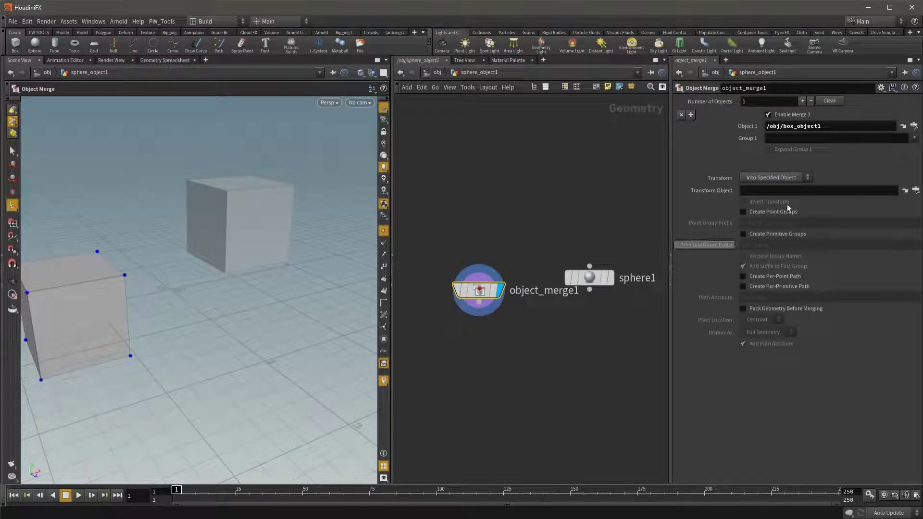
pyautogui.click(748, 191)
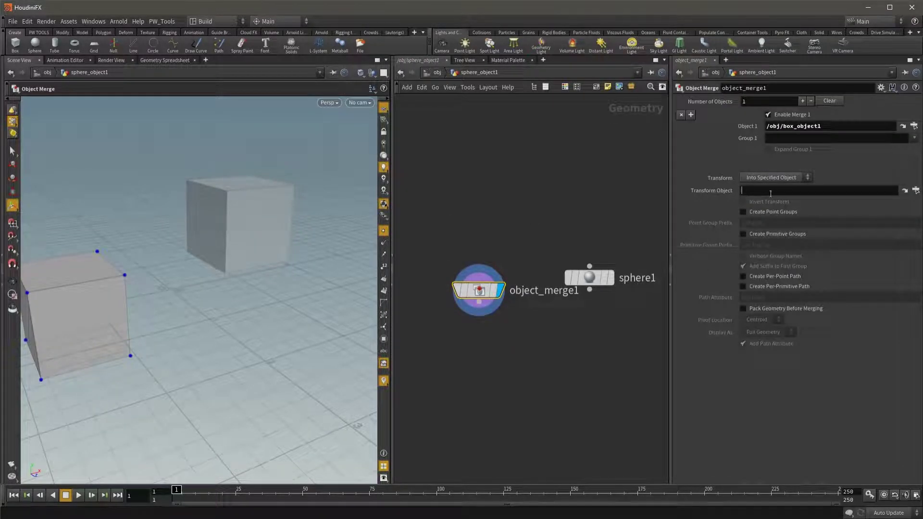
pyautogui.click(778, 178)
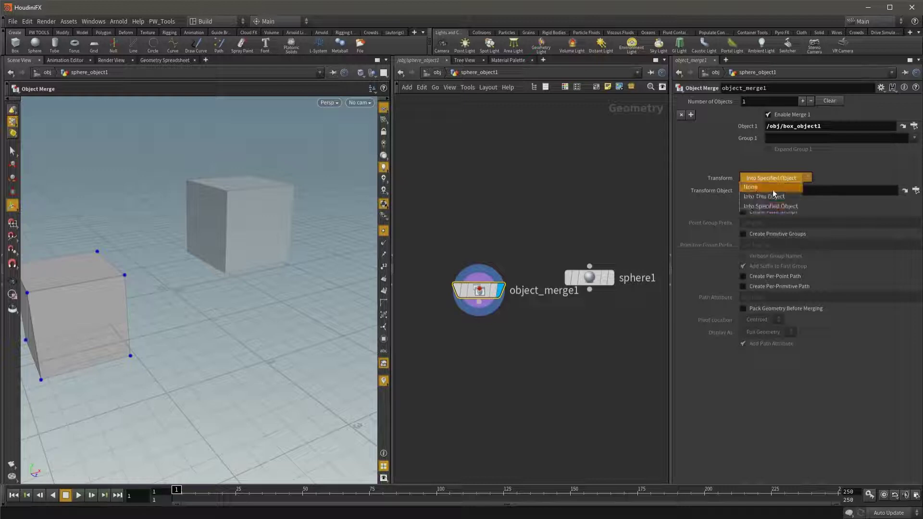
pyautogui.click(773, 190)
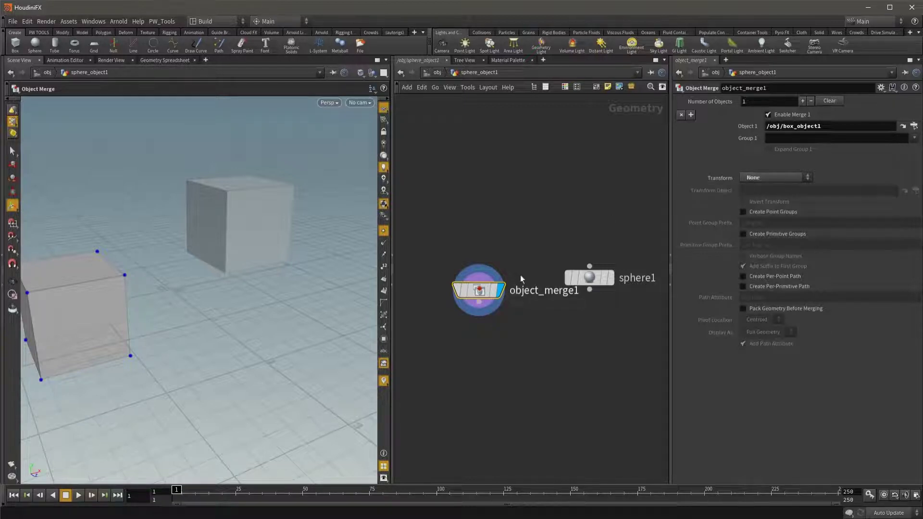
# Step: Compare sphere1 with object_merge1 by switching the display flag, ending with object_merge1 displayed
pyautogui.press('u')
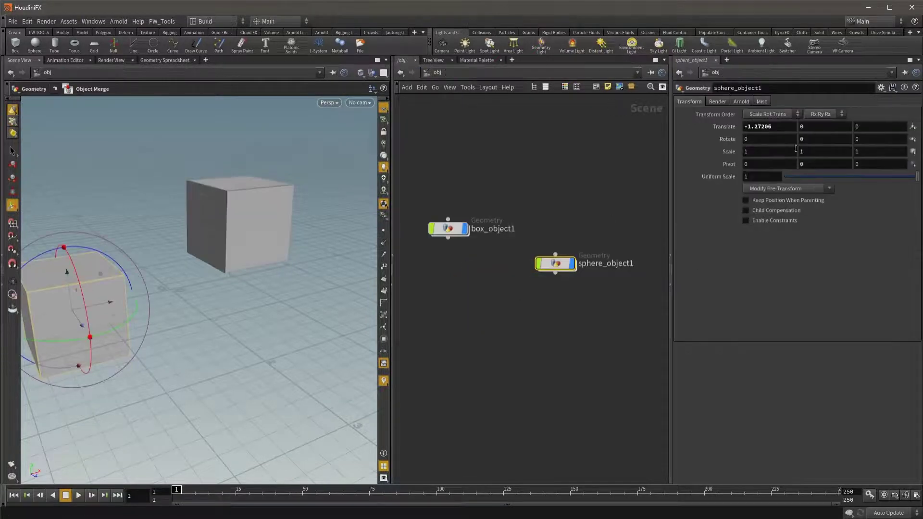
pyautogui.moveTo(204, 216)
pyautogui.mouseDown()
pyautogui.moveTo(243, 271)
pyautogui.moveTo(180, 298)
pyautogui.moveTo(159, 288)
pyautogui.mouseUp()
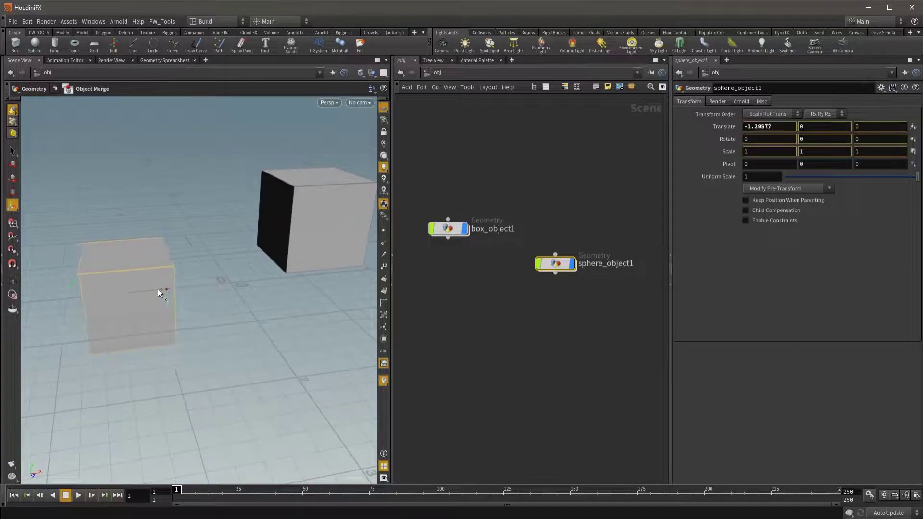
pyautogui.doubleClick(558, 264)
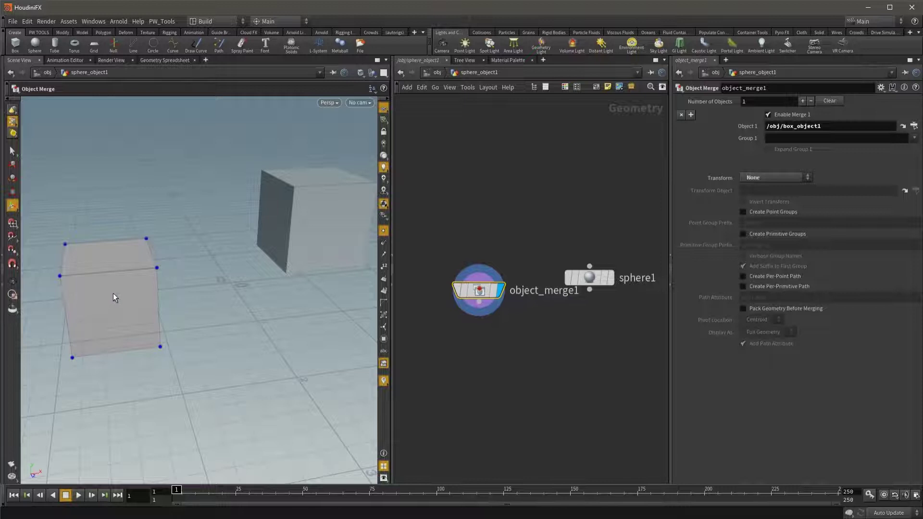
pyautogui.moveTo(439, 237); pyautogui.dragTo(521, 312)
pyautogui.press('Escape')
pyautogui.moveTo(191, 313); pyautogui.dragTo(299, 252)
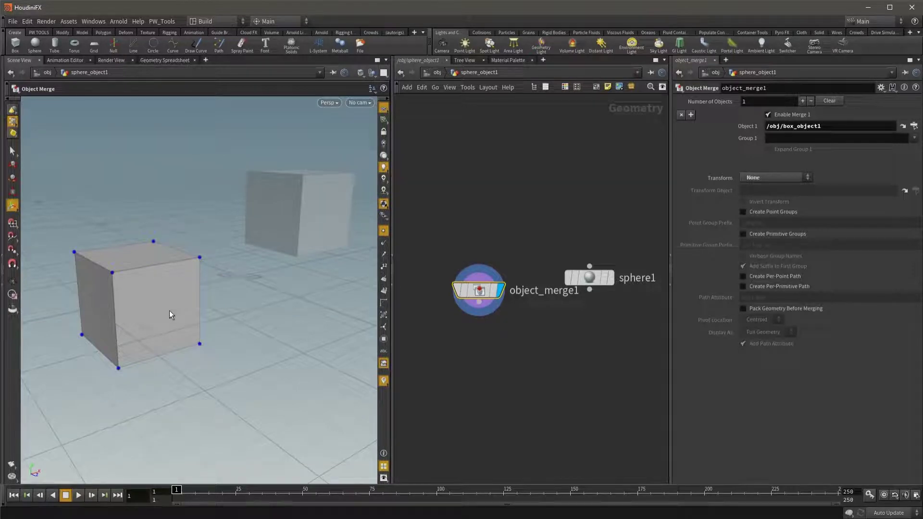
pyautogui.click(613, 279)
pyautogui.click(589, 278)
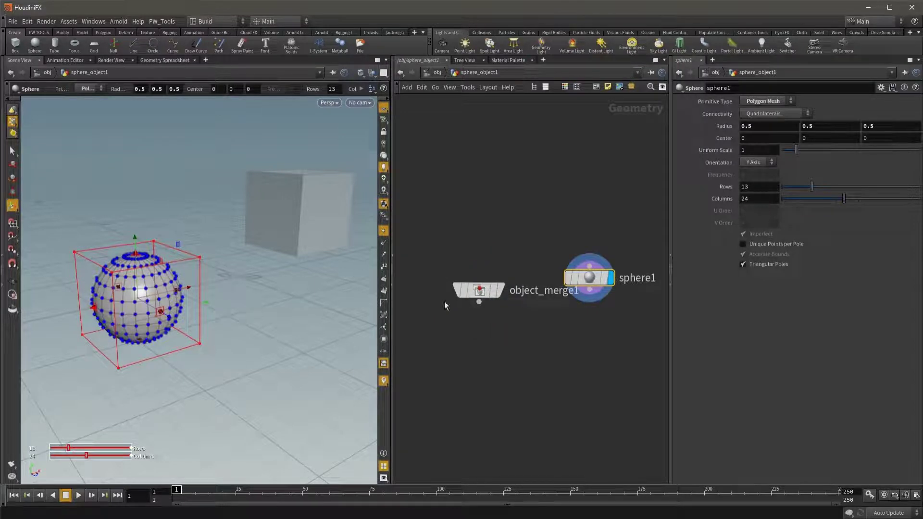
pyautogui.press('r')
pyautogui.click(482, 292)
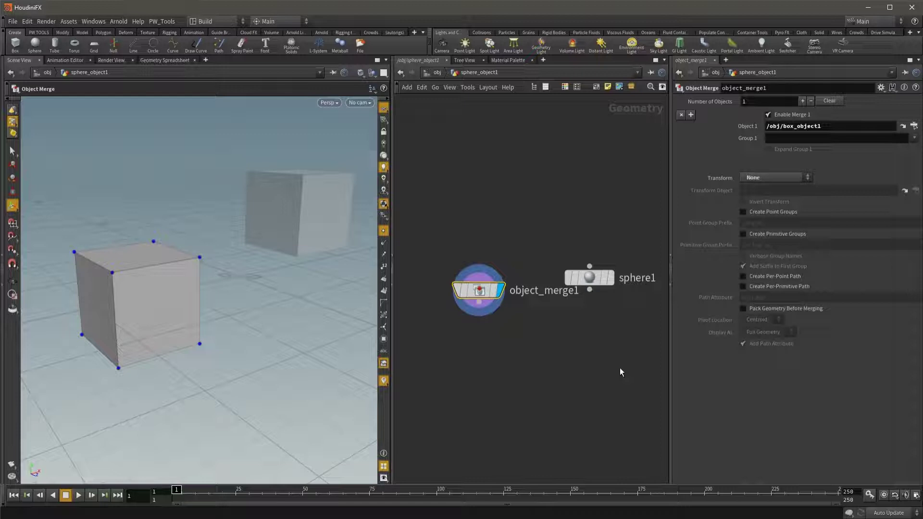
# Step: Set object_merge1's Transform to Into This Object, placing the box at box_object1's position
pyautogui.click(780, 179)
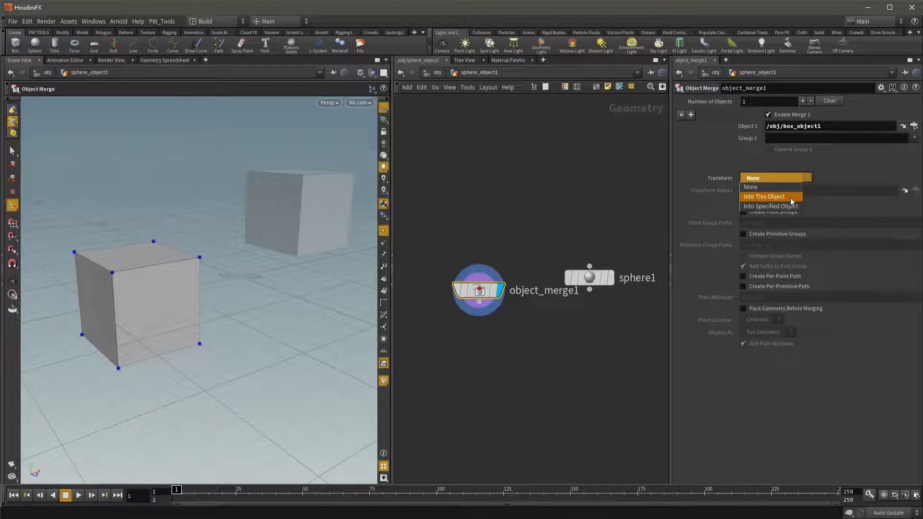
pyautogui.click(791, 197)
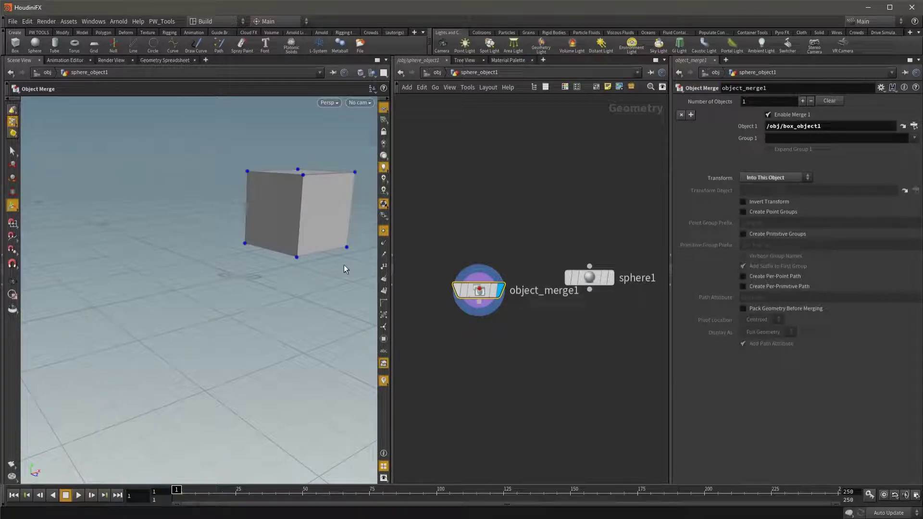
pyautogui.moveTo(479, 291); pyautogui.dragTo(474, 290)
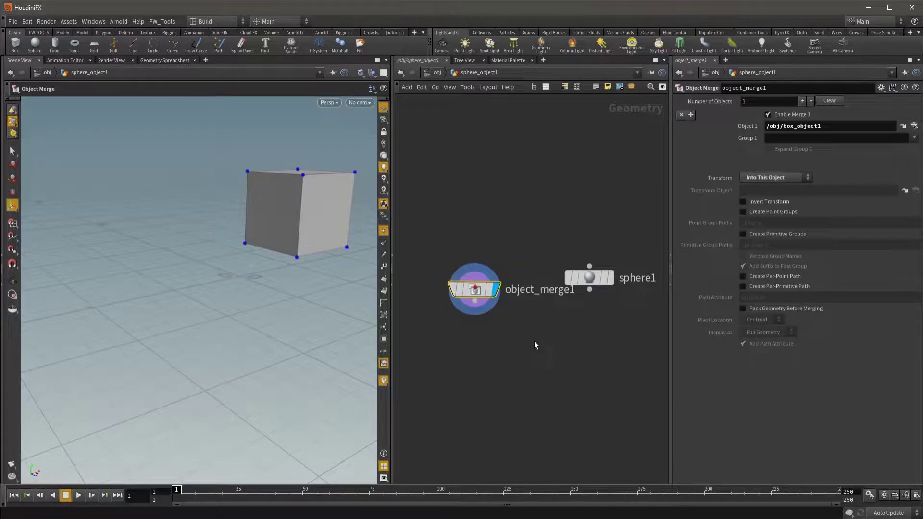
pyautogui.press('Tab')
# Step: Add a merge1 node combining object_merge1 and sphere1
pyautogui.click(625, 151)
pyautogui.click(533, 374)
pyautogui.moveTo(474, 301); pyautogui.dragTo(535, 358)
pyautogui.moveTo(589, 289); pyautogui.dragTo(545, 358)
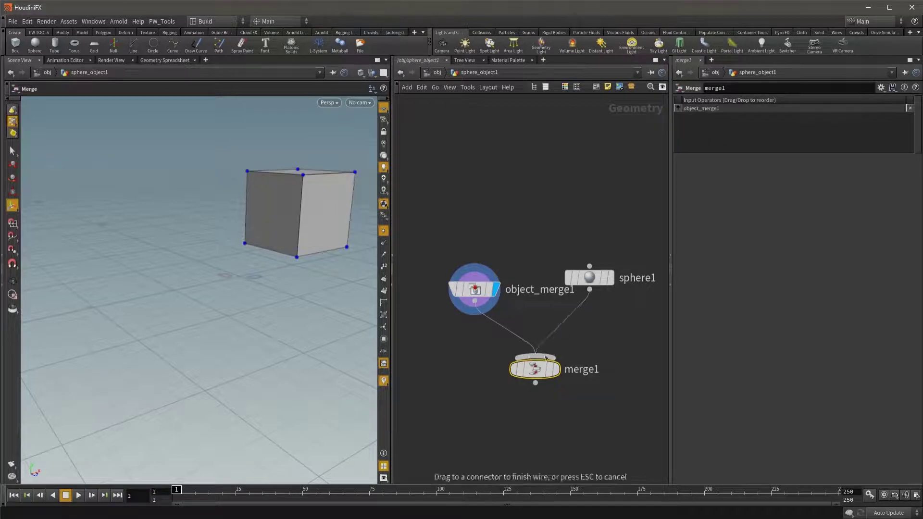
pyautogui.click(545, 358)
pyautogui.scroll(-2, 282, 279)
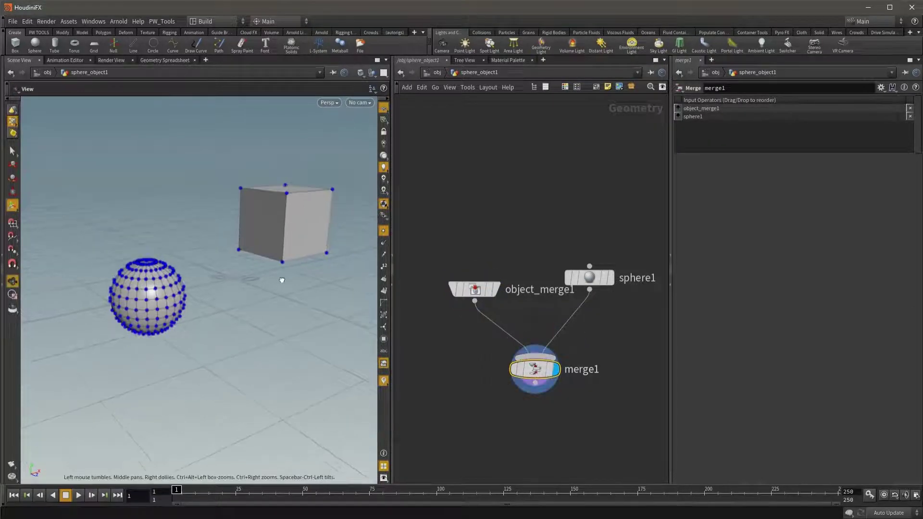
pyautogui.moveTo(282, 280); pyautogui.dragTo(257, 278)
# Step: Insert transform1 before merge1, pivot at centroid, rotate the box 46.239° about Z, and go up
pyautogui.press('Tab')
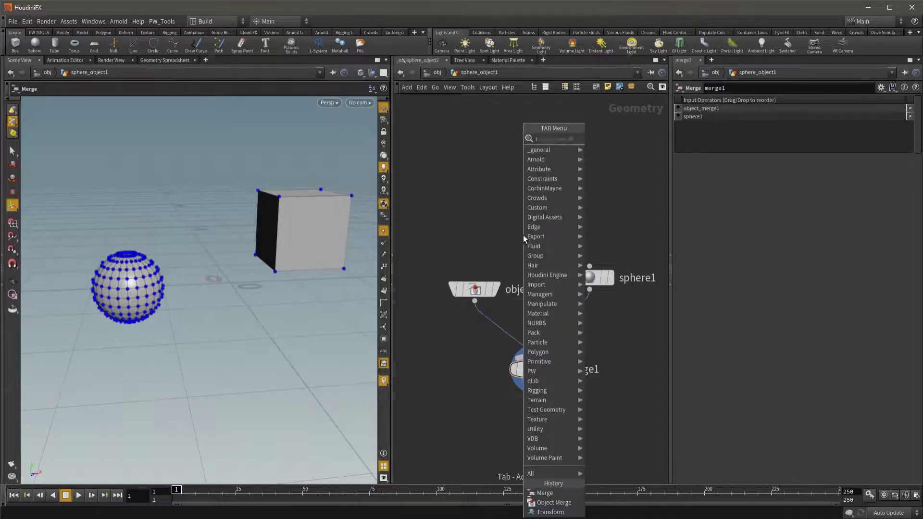
pyautogui.click(634, 159)
pyautogui.click(490, 325)
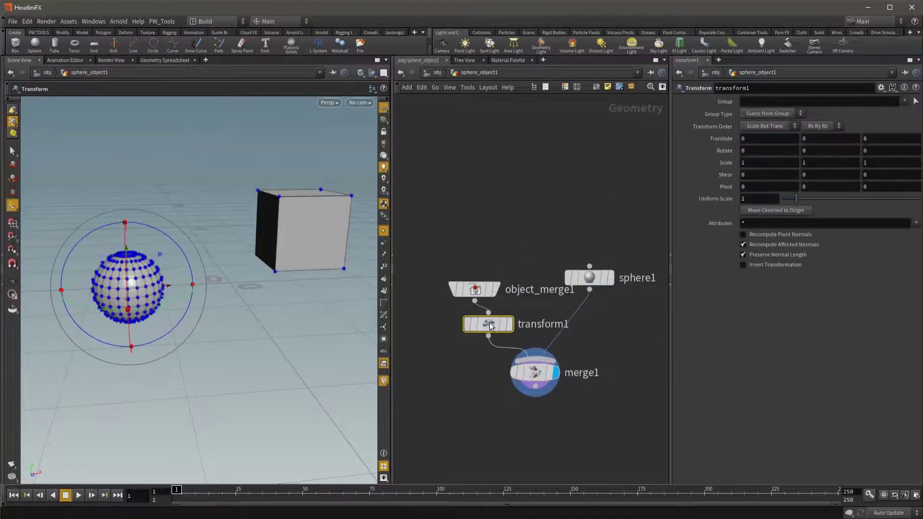
pyautogui.click(880, 88)
pyautogui.click(916, 273)
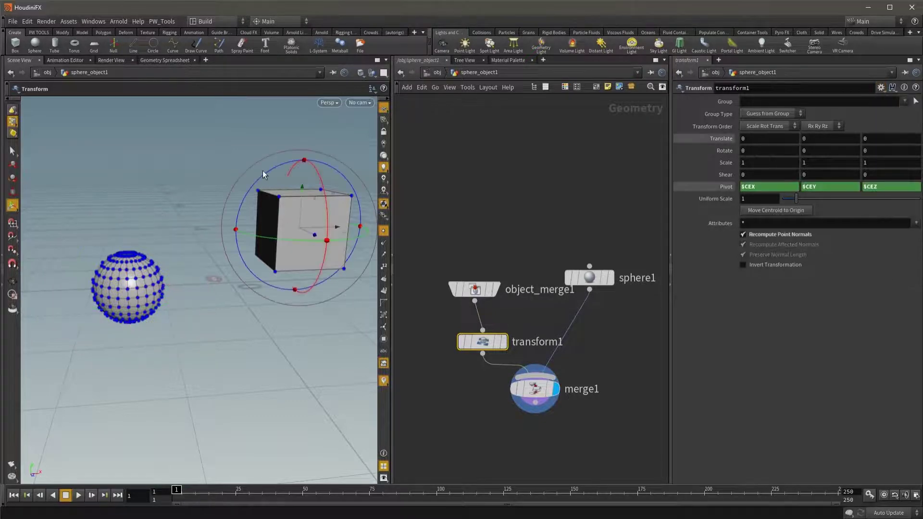
pyautogui.moveTo(264, 172); pyautogui.dragTo(232, 220)
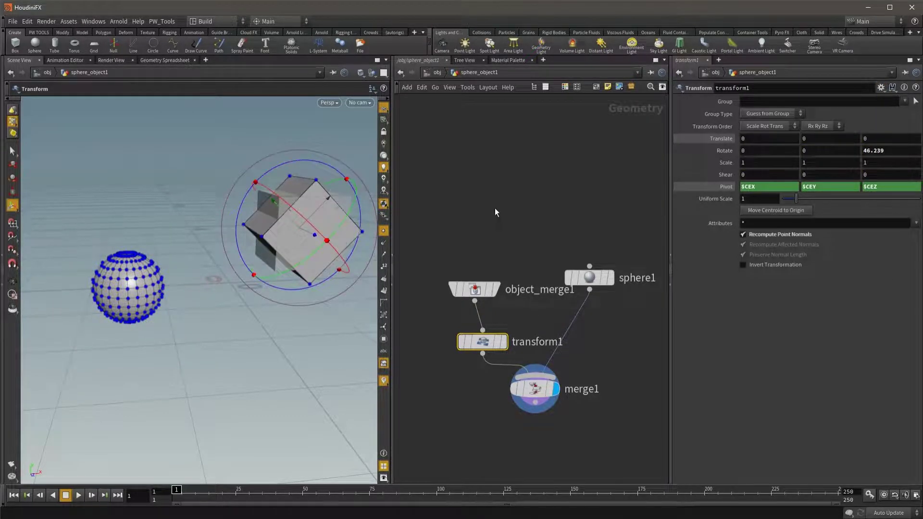
pyautogui.press('Escape')
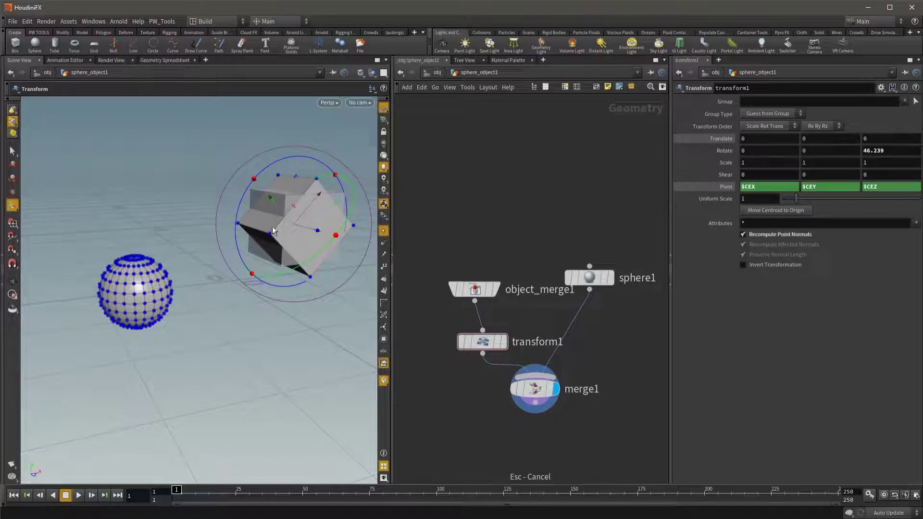
pyautogui.press('u')
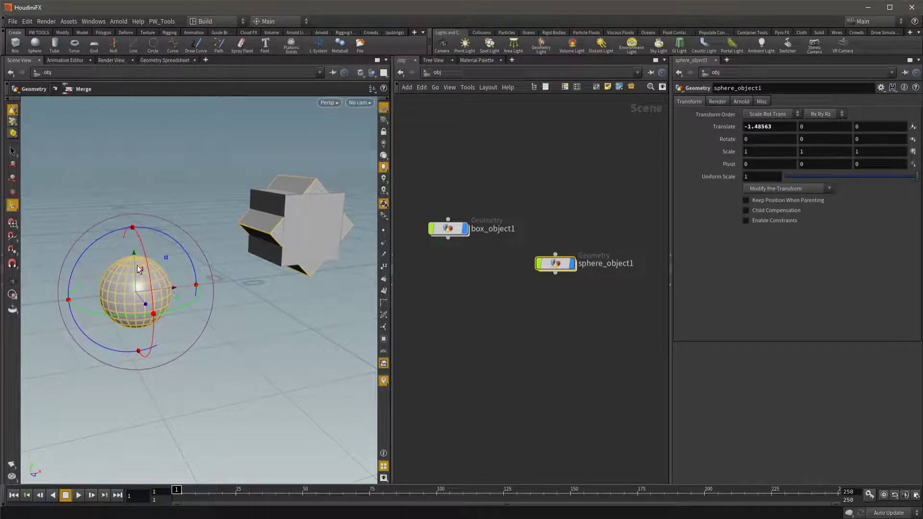
# Step: Drag sphere_object1 up along the Y handle to Translate Y 1.80086
pyautogui.moveTo(134, 270)
pyautogui.mouseDown()
pyautogui.moveTo(129, 108)
pyautogui.moveTo(131, 285)
pyautogui.moveTo(128, 166)
pyautogui.moveTo(123, 205)
pyautogui.mouseUp()
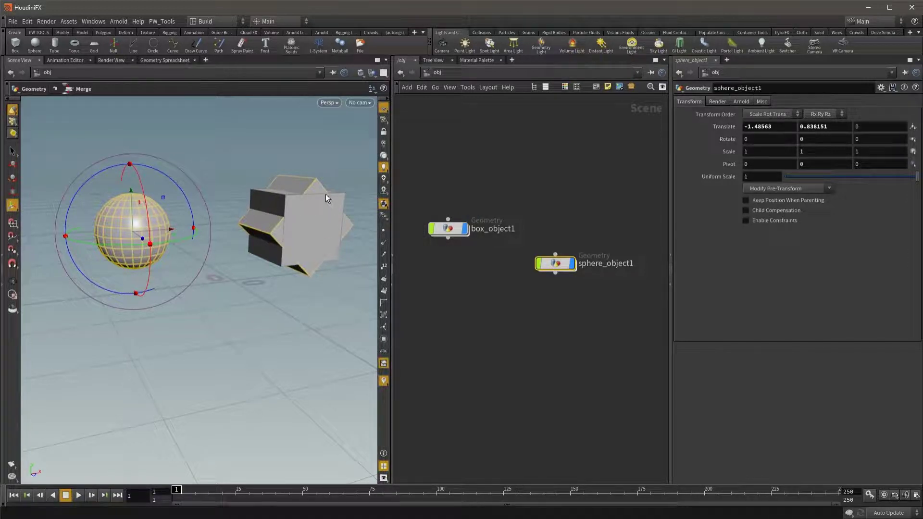
pyautogui.moveTo(129, 209); pyautogui.dragTo(157, 137)
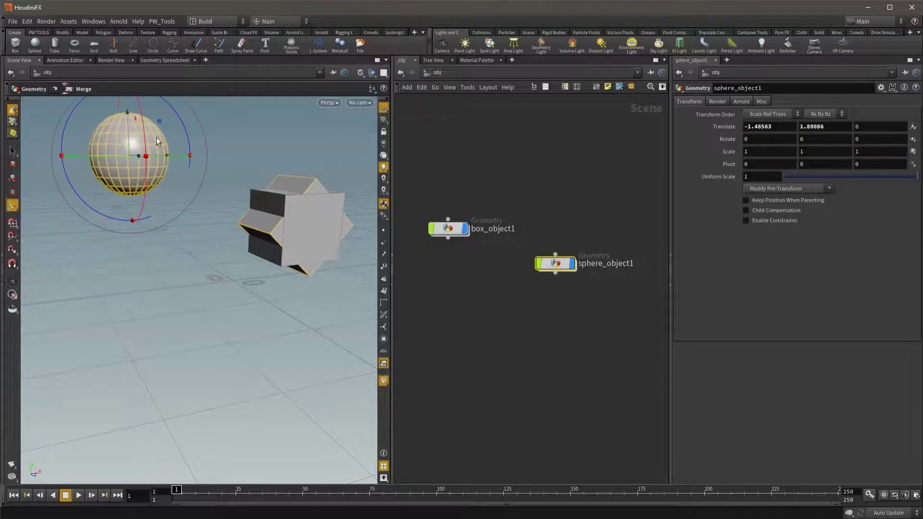
pyautogui.doubleClick(555, 264)
pyautogui.moveTo(205, 244)
pyautogui.mouseDown()
pyautogui.moveTo(146, 246)
pyautogui.moveTo(165, 243)
pyautogui.moveTo(157, 241)
pyautogui.mouseUp()
pyautogui.press('t')
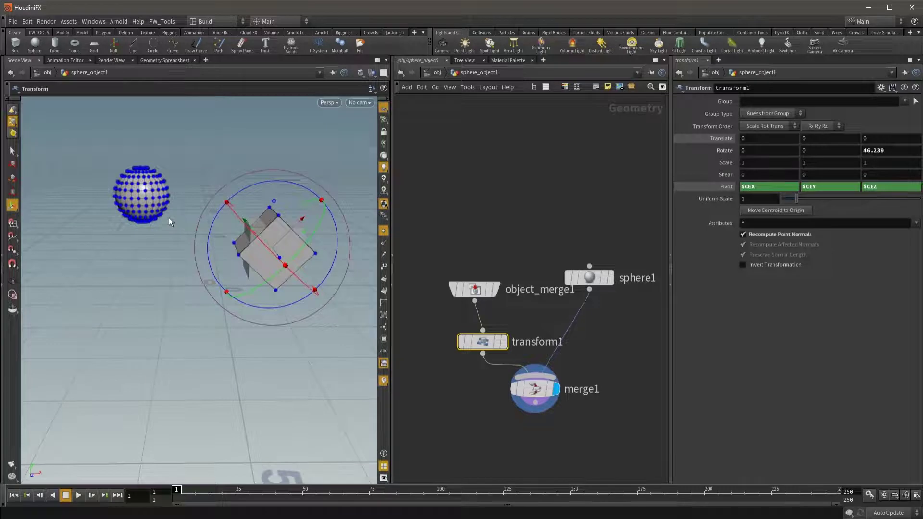
pyautogui.press('Escape')
pyautogui.moveTo(264, 350); pyautogui.dragTo(308, 339)
pyautogui.press('t')
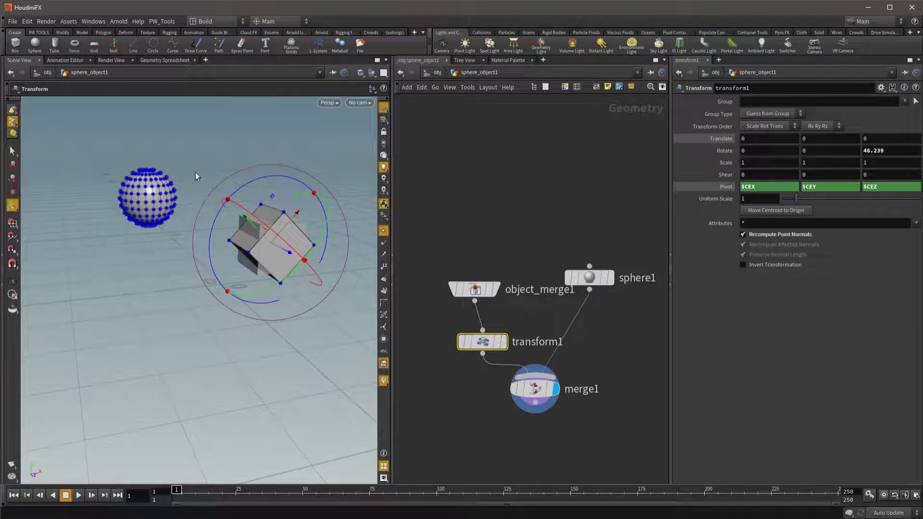
# Step: Raise sphere_object1 higher, then bring it back down to Translate Y 1.50434
pyautogui.press('q')
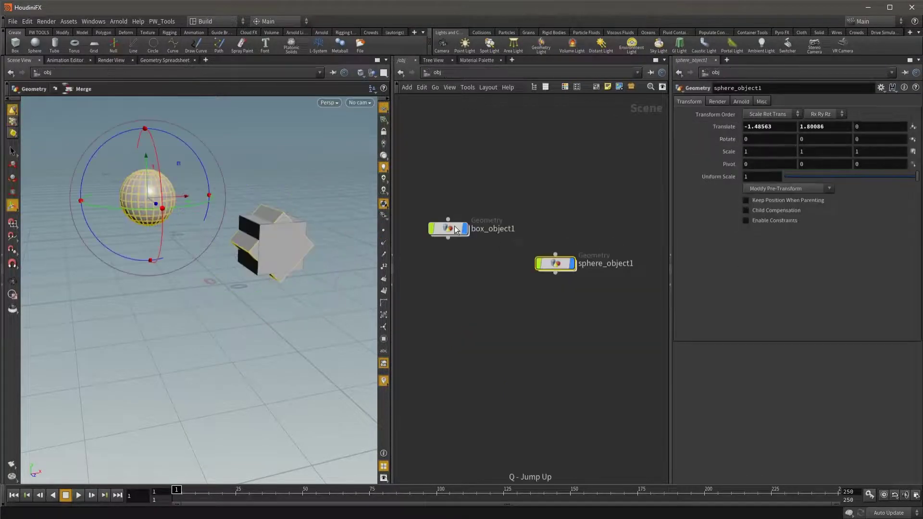
pyautogui.moveTo(149, 162)
pyautogui.mouseDown()
pyautogui.moveTo(144, 113)
pyautogui.moveTo(149, 122)
pyautogui.mouseUp()
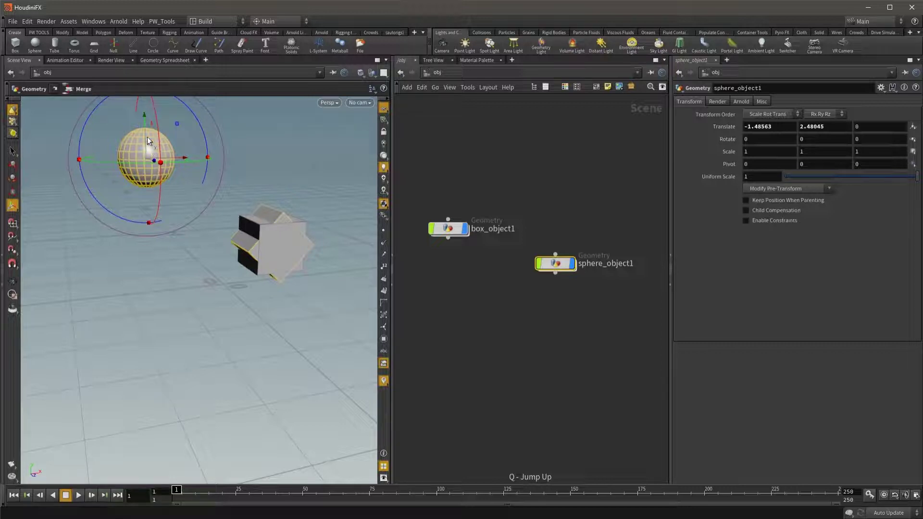
pyautogui.moveTo(144, 123)
pyautogui.mouseDown()
pyautogui.moveTo(144, 102)
pyautogui.moveTo(150, 181)
pyautogui.mouseUp()
# Step: Inside sphere_object1, set object_merge1's Transform to Into Specified Object
pyautogui.press('r')
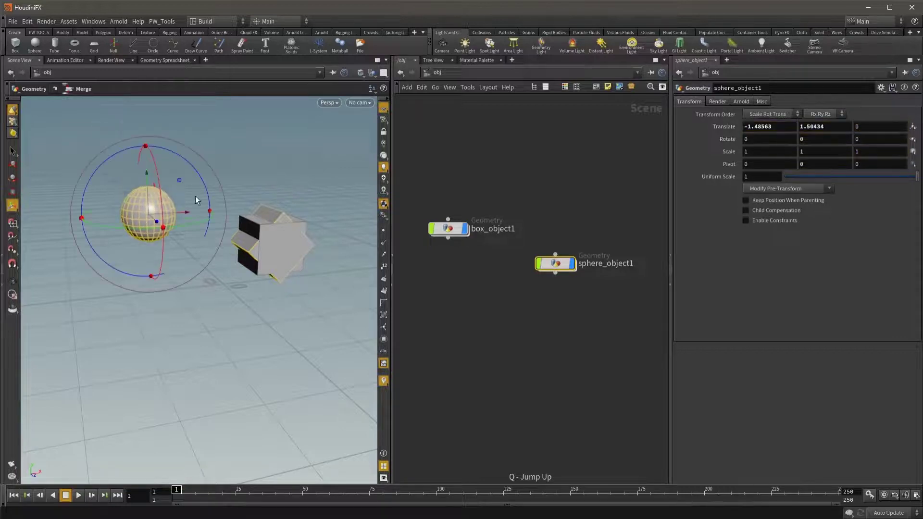
pyautogui.doubleClick(569, 271)
pyautogui.click(475, 289)
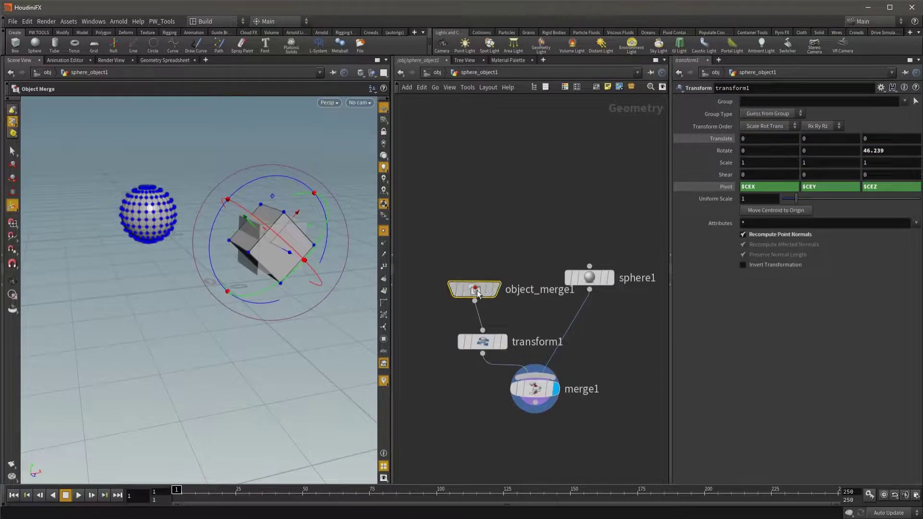
pyautogui.moveTo(476, 289); pyautogui.dragTo(483, 287)
pyautogui.click(794, 177)
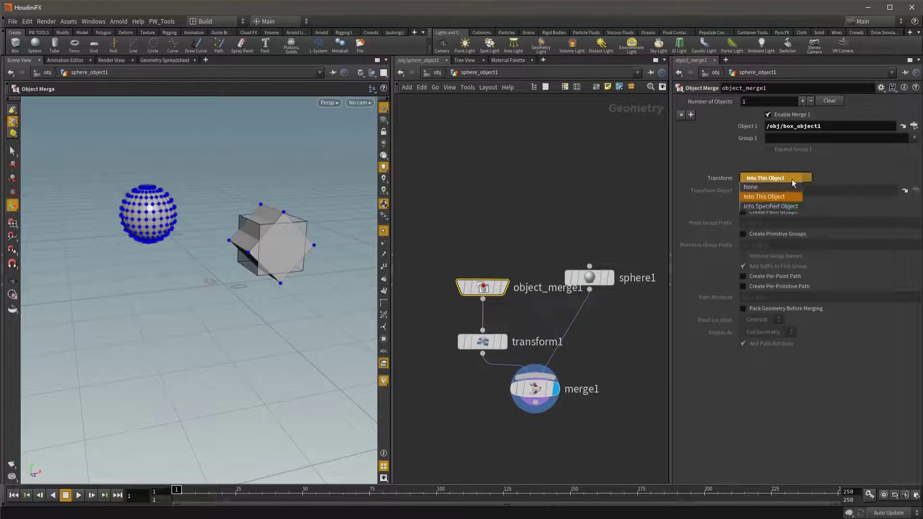
pyautogui.click(794, 206)
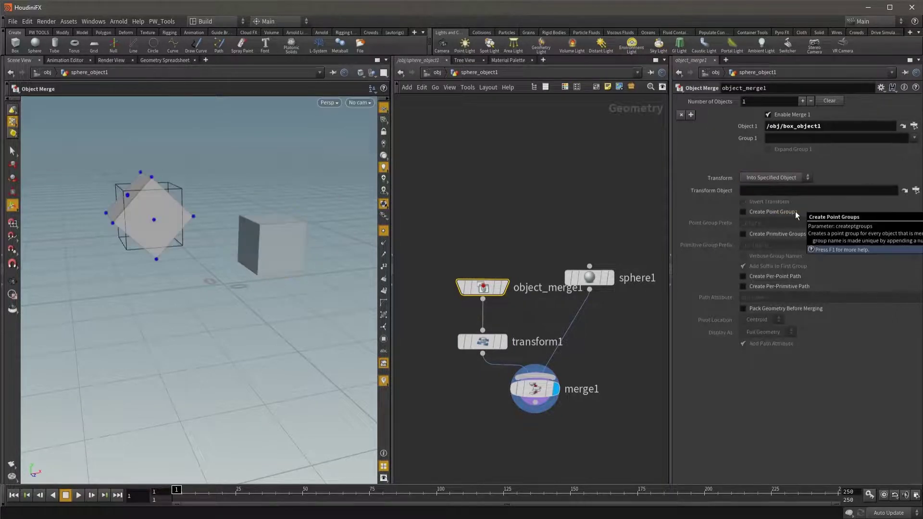
# Step: Set the Transform Object field to "." and return to object level
pyautogui.click(757, 190)
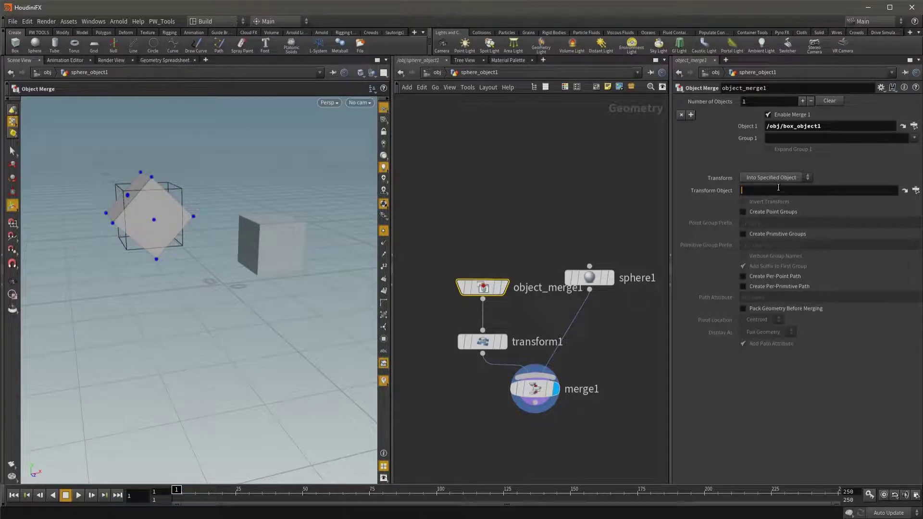
pyautogui.click(779, 179)
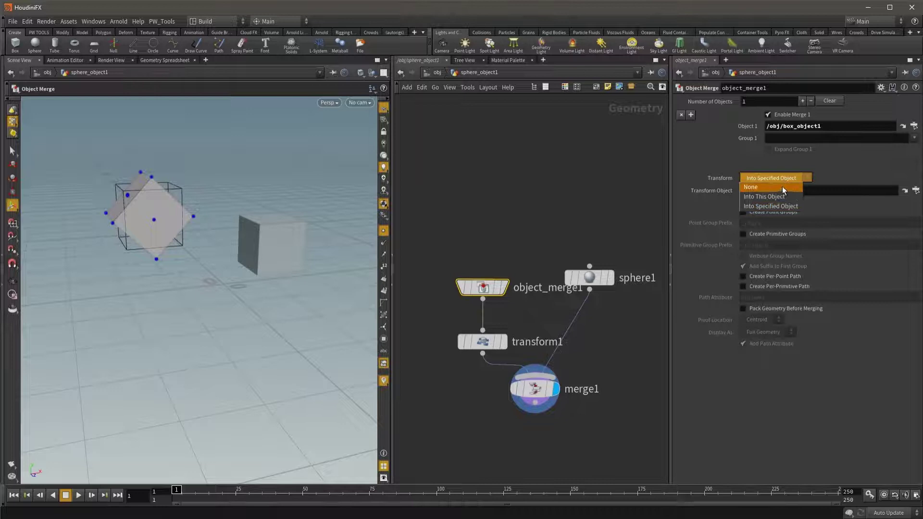
pyautogui.click(834, 179)
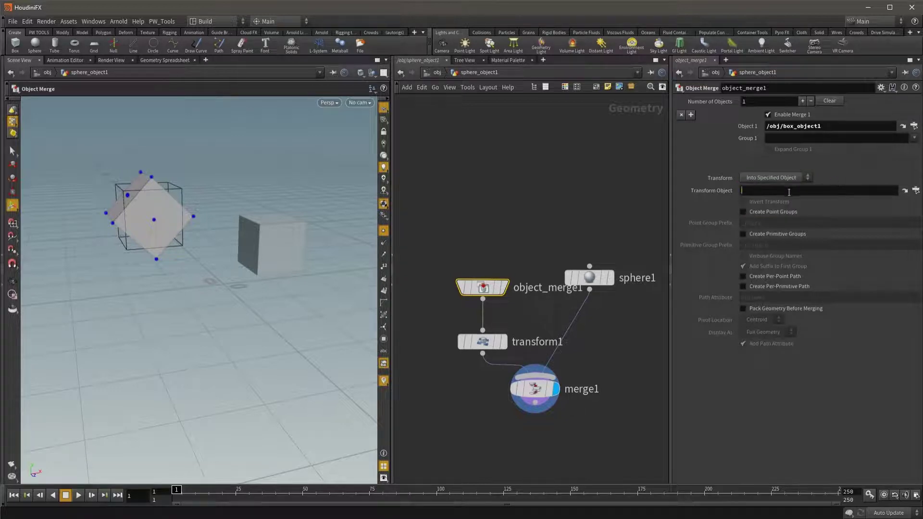
pyautogui.press('Return')
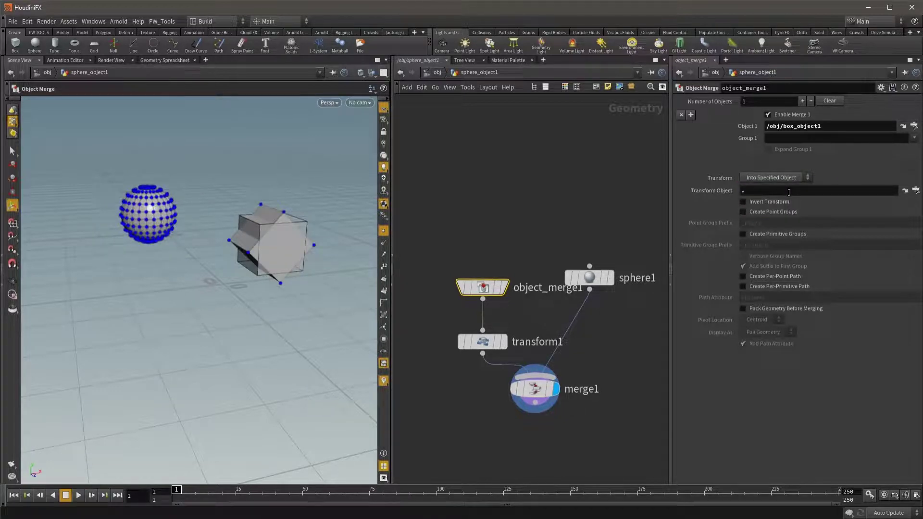
pyautogui.click(788, 178)
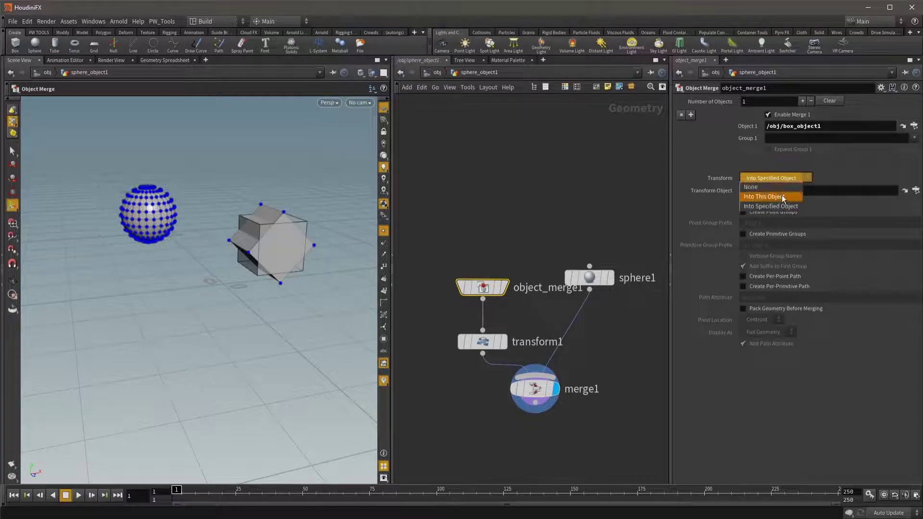
pyautogui.click(791, 195)
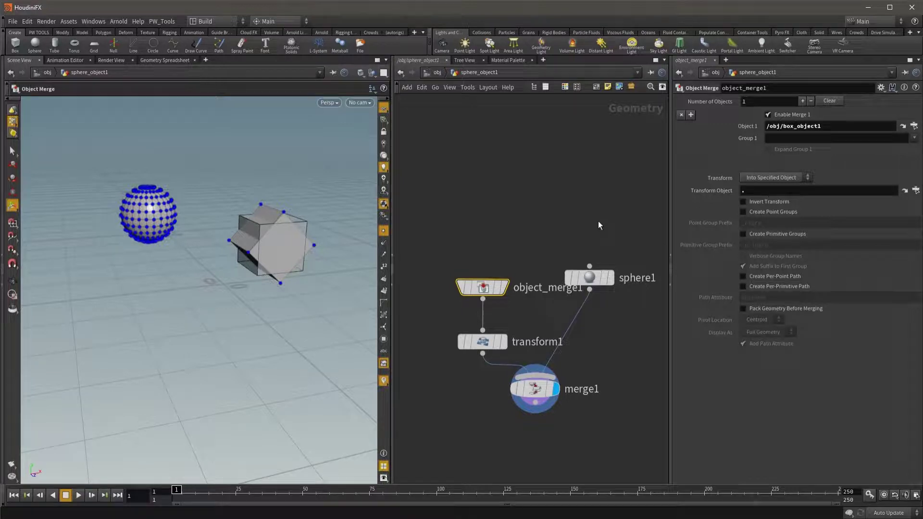
pyautogui.click(435, 73)
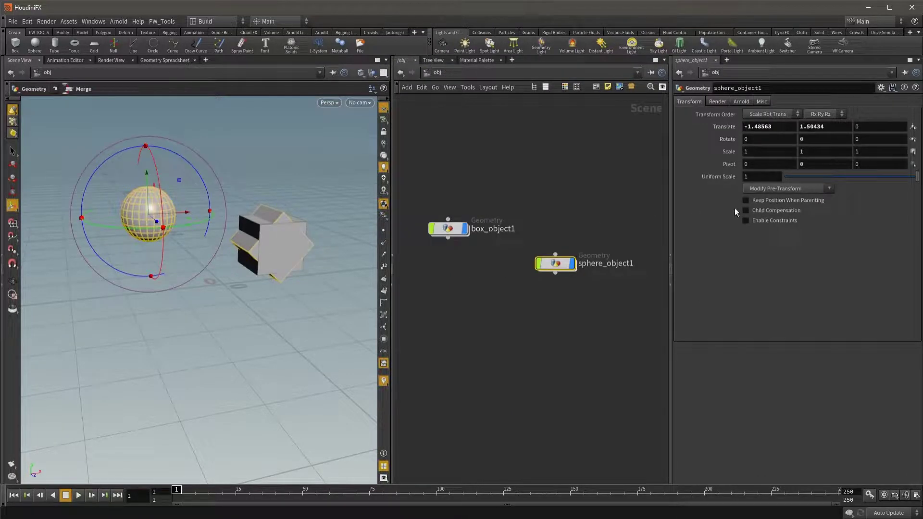
# Step: Reset the sphere's Translate Y to 0, place a null1 node, and dive into sphere_object1
pyautogui.keyDown('ctrl'); pyautogui.middleClick(827, 126); pyautogui.keyUp('ctrl')
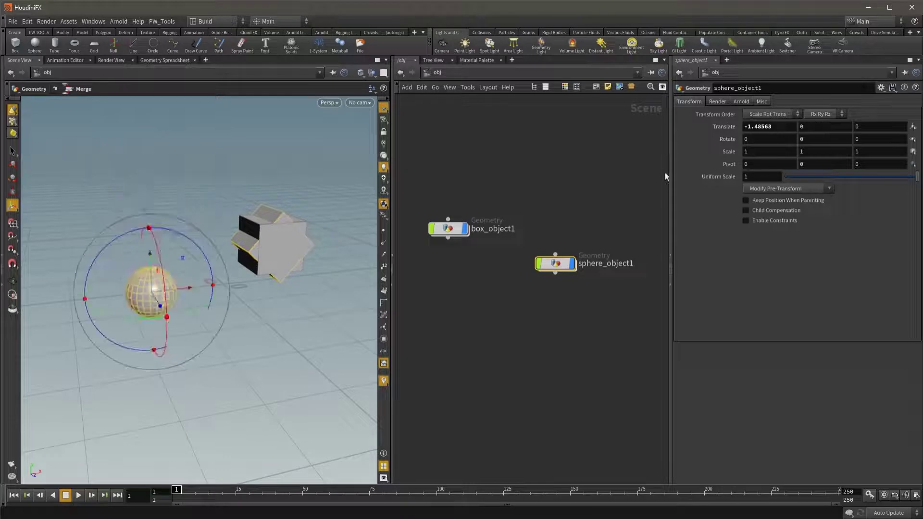
pyautogui.click(521, 181)
pyautogui.press('Tab')
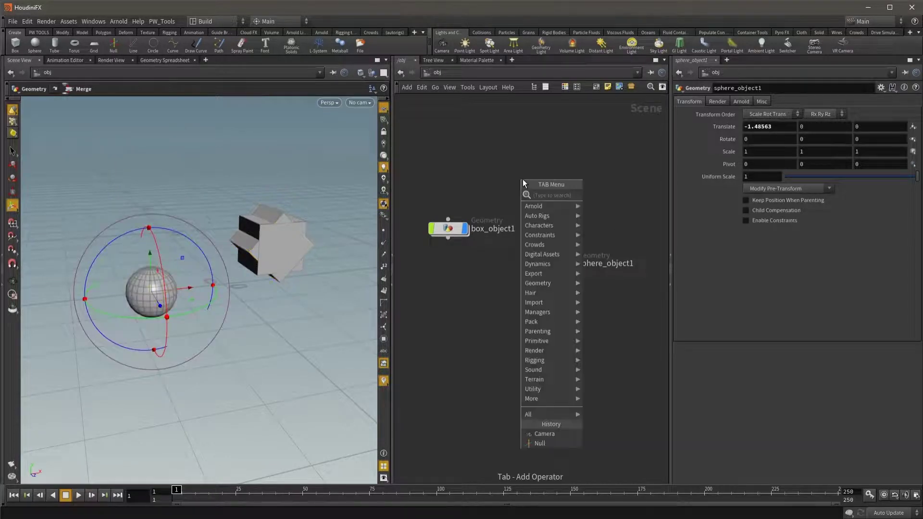
pyautogui.write('nu')
pyautogui.press('Return')
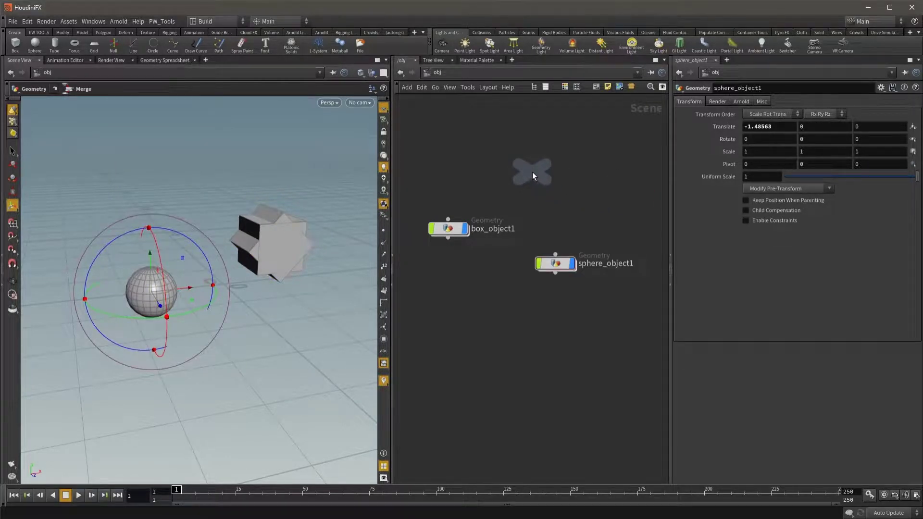
pyautogui.click(532, 172)
pyautogui.click(557, 264)
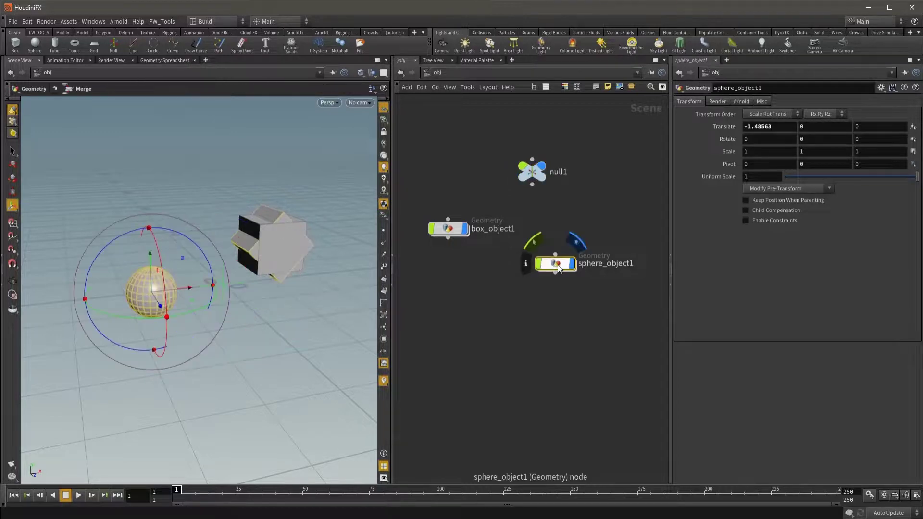
pyautogui.doubleClick(558, 264)
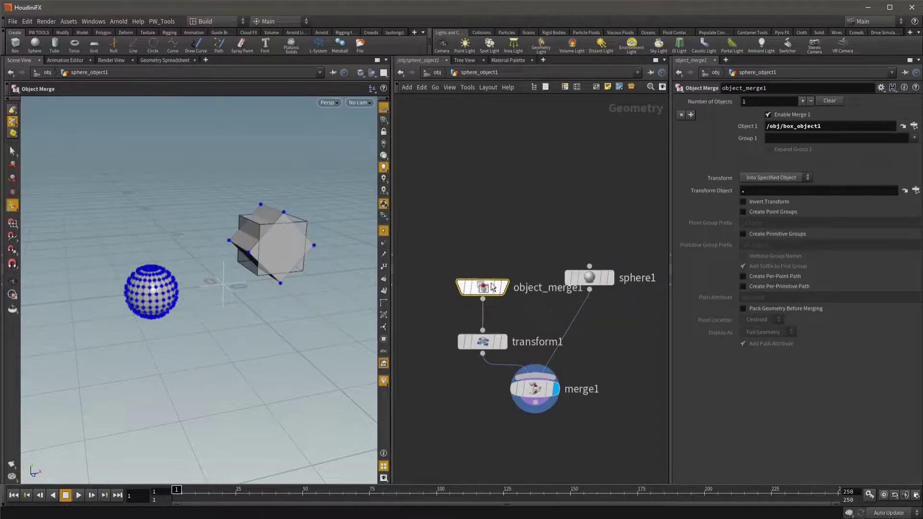
# Step: Set object_merge1's Transform Object to null1 (../../null1), then go up to /obj
pyautogui.click(904, 190)
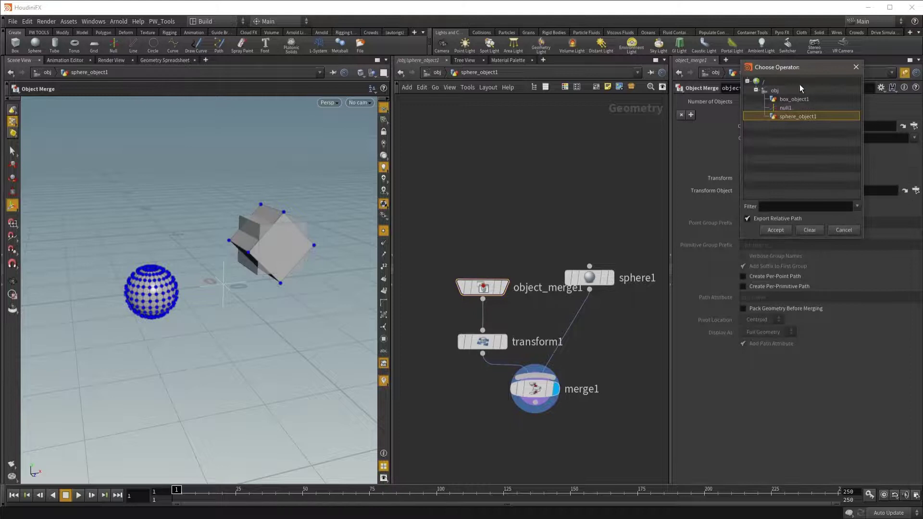
pyautogui.click(784, 108)
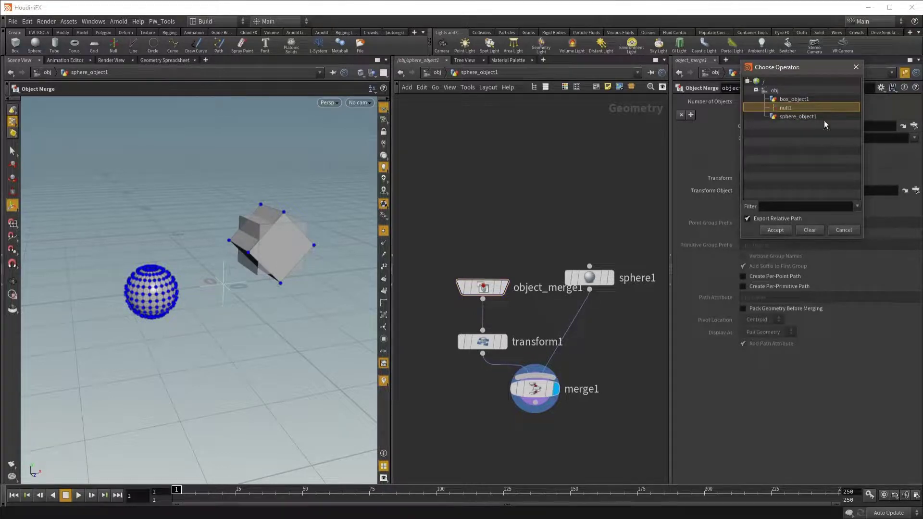
pyautogui.click(775, 230)
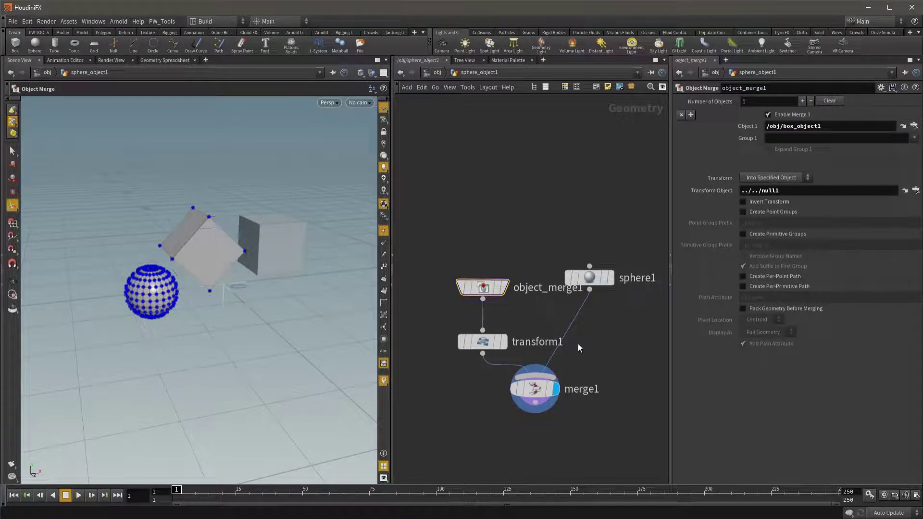
pyautogui.press('u')
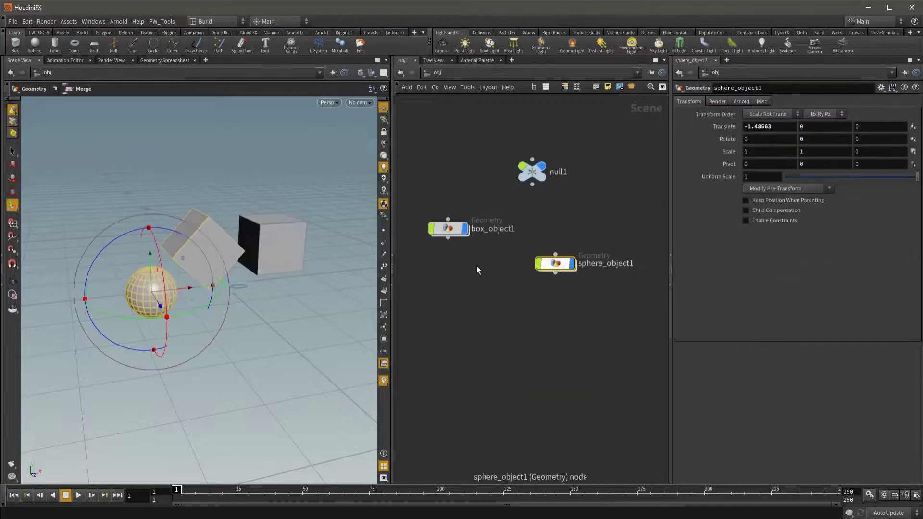
# Step: Raise the sphere and null1, show null1's rotate handle, and select box_object1
pyautogui.moveTo(153, 261)
pyautogui.mouseDown()
pyautogui.moveTo(145, 126)
pyautogui.moveTo(156, 330)
pyautogui.moveTo(145, 166)
pyautogui.moveTo(150, 234)
pyautogui.mouseUp()
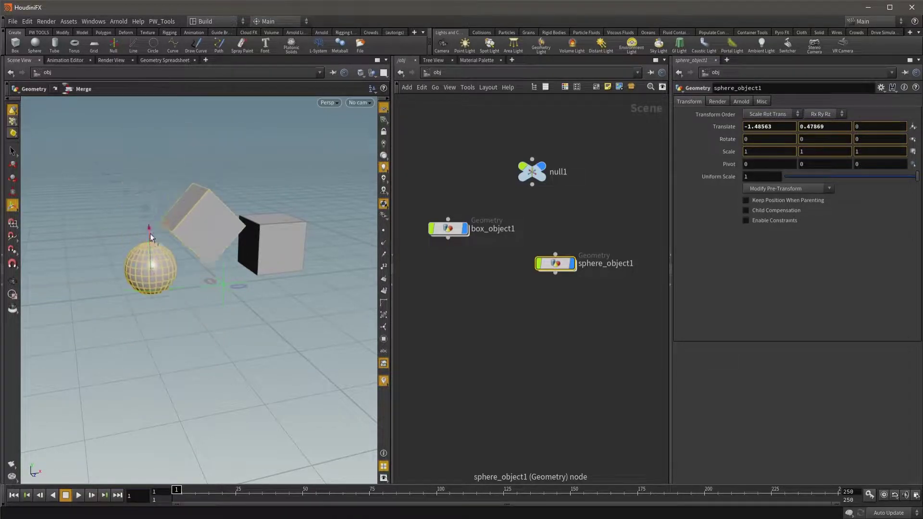
pyautogui.click(241, 282)
pyautogui.moveTo(224, 263)
pyautogui.mouseDown()
pyautogui.moveTo(216, 108)
pyautogui.moveTo(231, 345)
pyautogui.moveTo(227, 107)
pyautogui.moveTo(234, 252)
pyautogui.moveTo(224, 186)
pyautogui.mouseUp()
pyautogui.press('r')
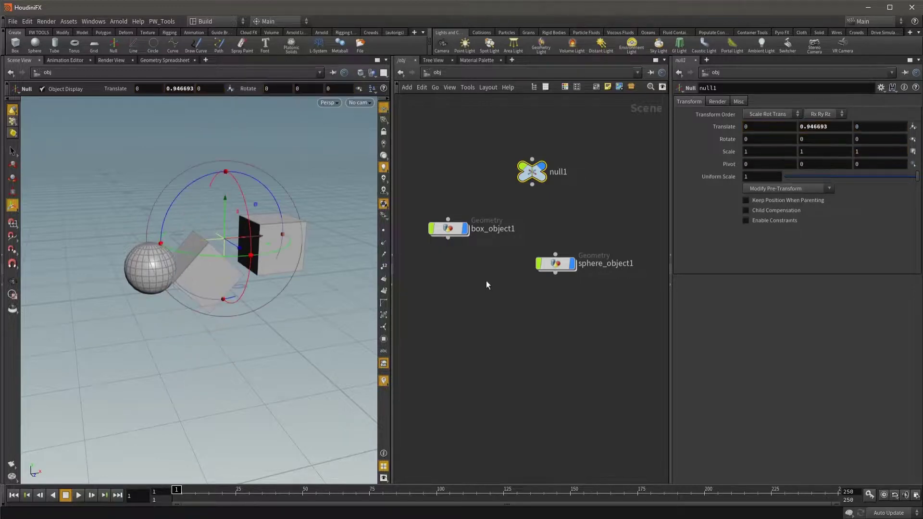
pyautogui.click(449, 228)
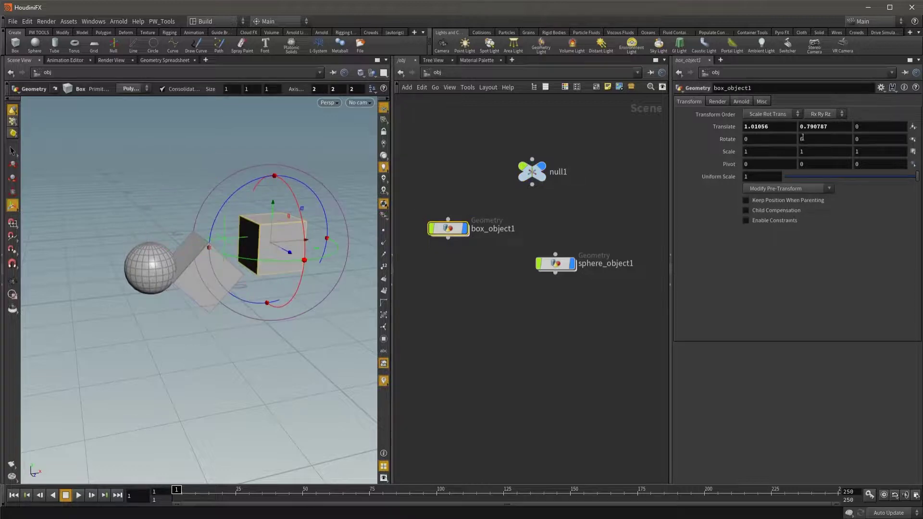
pyautogui.moveTo(357, 314)
pyautogui.keyDown('alt'); pyautogui.mouseDown()
pyautogui.moveTo(293, 286)
pyautogui.moveTo(321, 280)
pyautogui.mouseUp(); pyautogui.keyUp('alt')
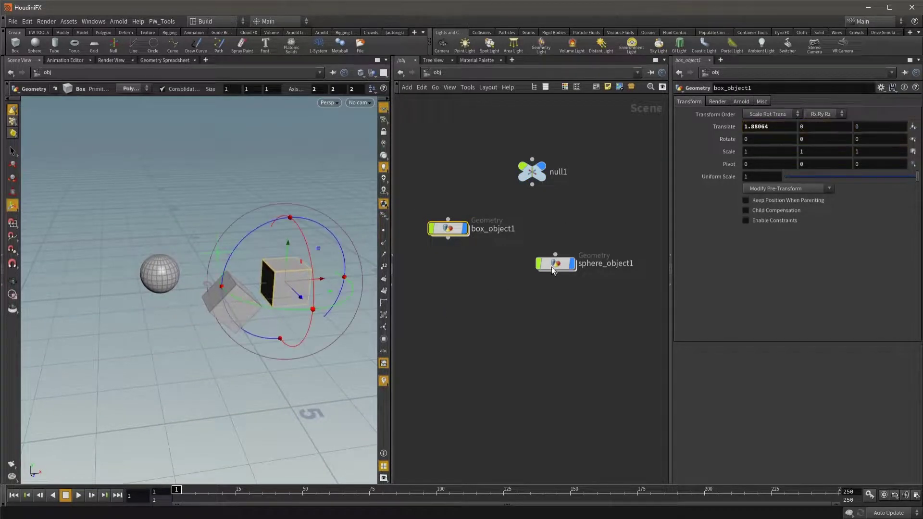
# Step: Reset the sphere's and null1's Translate Y to 0 and shift the sphere left
pyautogui.click(571, 265)
pyautogui.keyDown('ctrl'); pyautogui.middleClick(815, 127); pyautogui.keyUp('ctrl')
pyautogui.moveTo(198, 288); pyautogui.dragTo(157, 290)
pyautogui.click(532, 171)
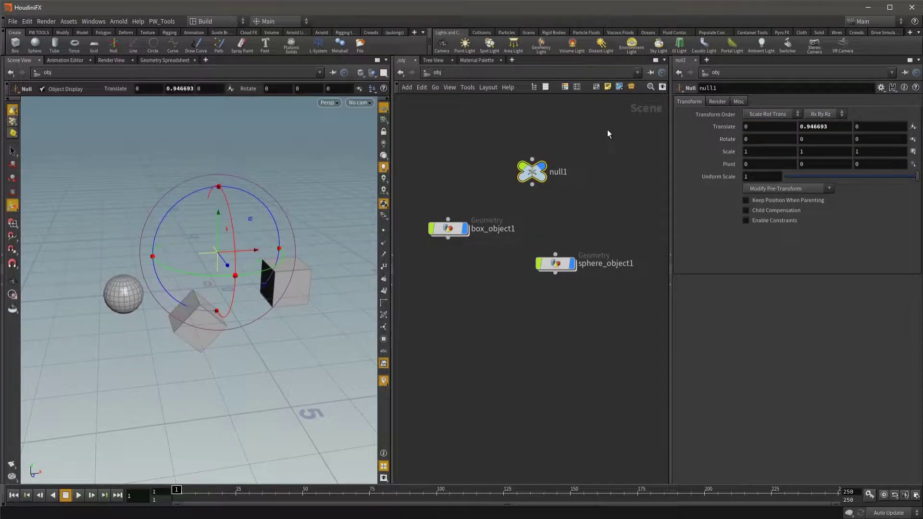
pyautogui.keyDown('ctrl'); pyautogui.middleClick(820, 127); pyautogui.keyUp('ctrl')
pyautogui.keyDown('alt'); pyautogui.moveTo(279, 344); pyautogui.dragTo(265, 351); pyautogui.keyUp('alt')
pyautogui.click(556, 264)
# Step: Switch object_merge1's Transform to Into This Object and lift the sphere to Y 0.307921
pyautogui.doubleClick(557, 264)
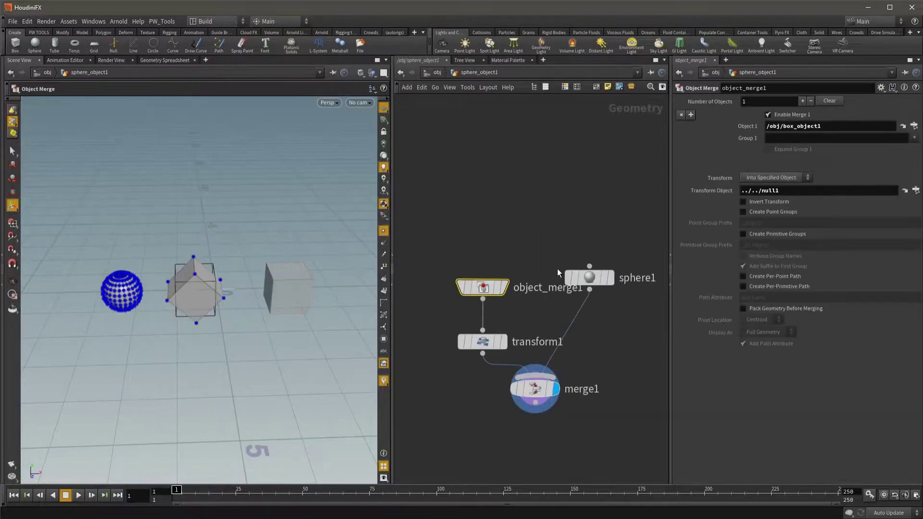
pyautogui.click(801, 179)
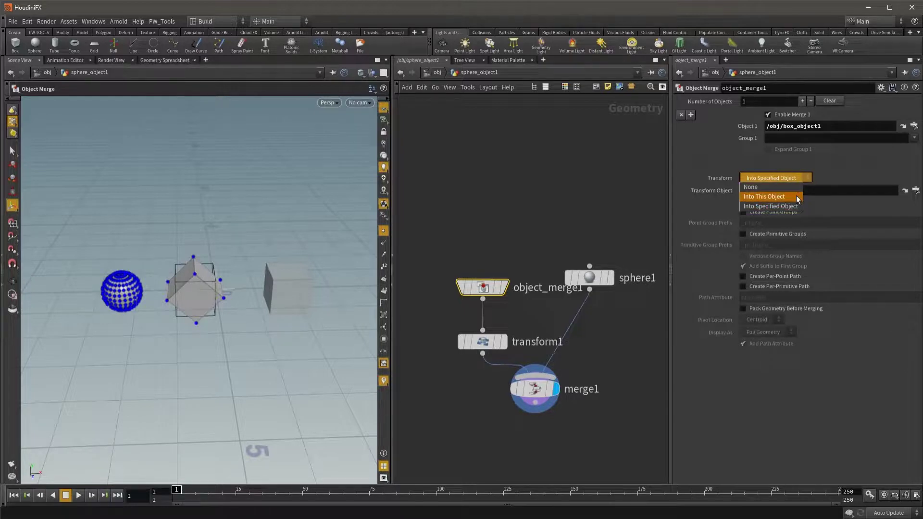
pyautogui.click(799, 199)
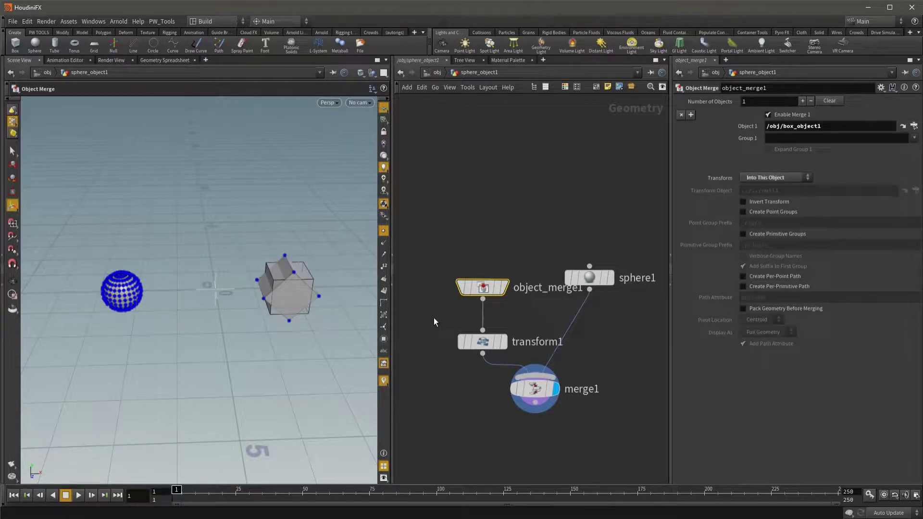
pyautogui.click(426, 74)
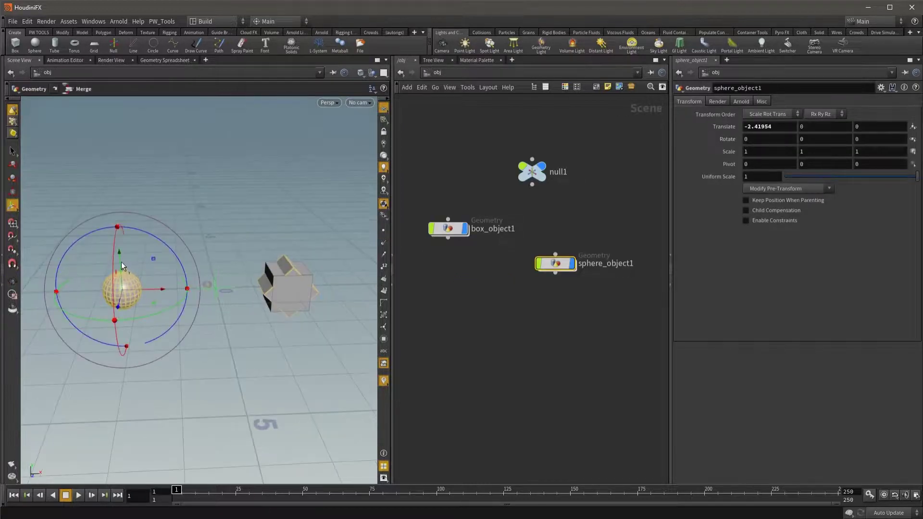
pyautogui.moveTo(121, 262)
pyautogui.mouseDown()
pyautogui.moveTo(129, 97)
pyautogui.moveTo(119, 259)
pyautogui.moveTo(120, 125)
pyautogui.moveTo(118, 250)
pyautogui.mouseUp()
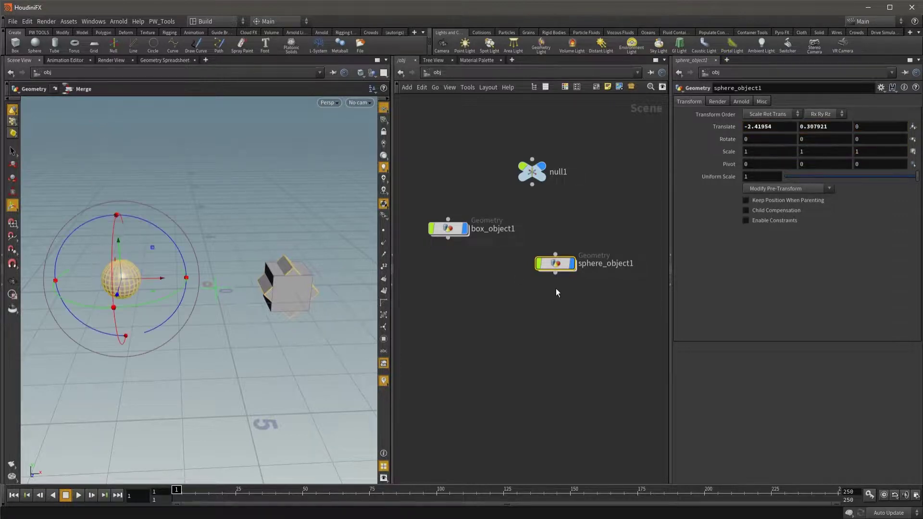
pyautogui.doubleClick(555, 263)
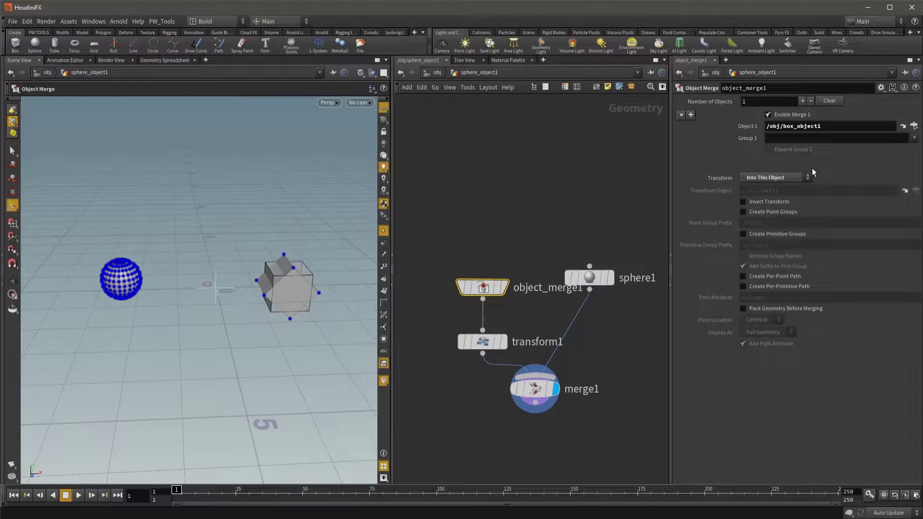
# Step: Set the Transform back to Into Specified Object and raise null1 to Translate Y 0.815483
pyautogui.click(803, 177)
pyautogui.click(795, 206)
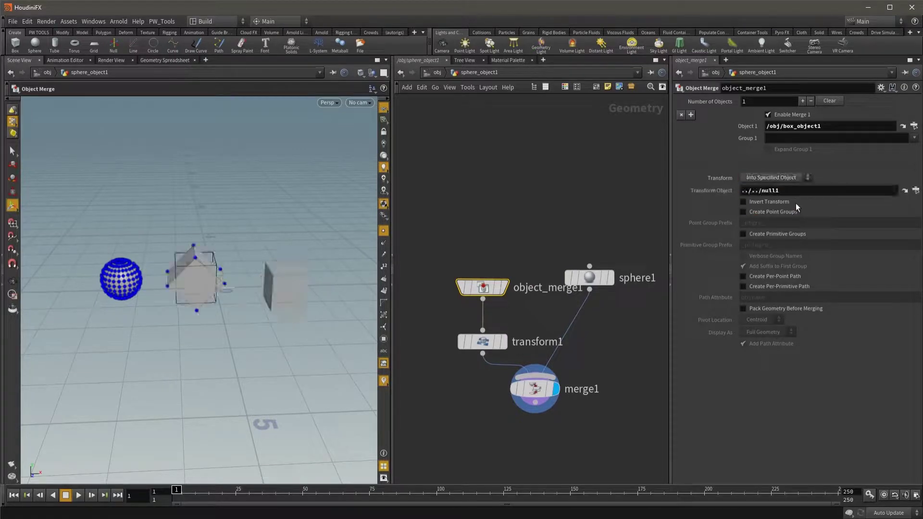
pyautogui.click(437, 72)
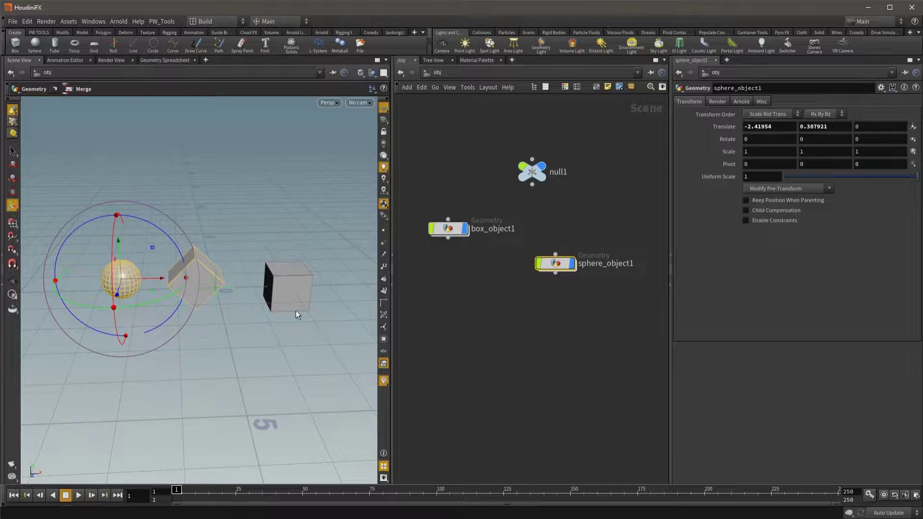
pyautogui.click(233, 286)
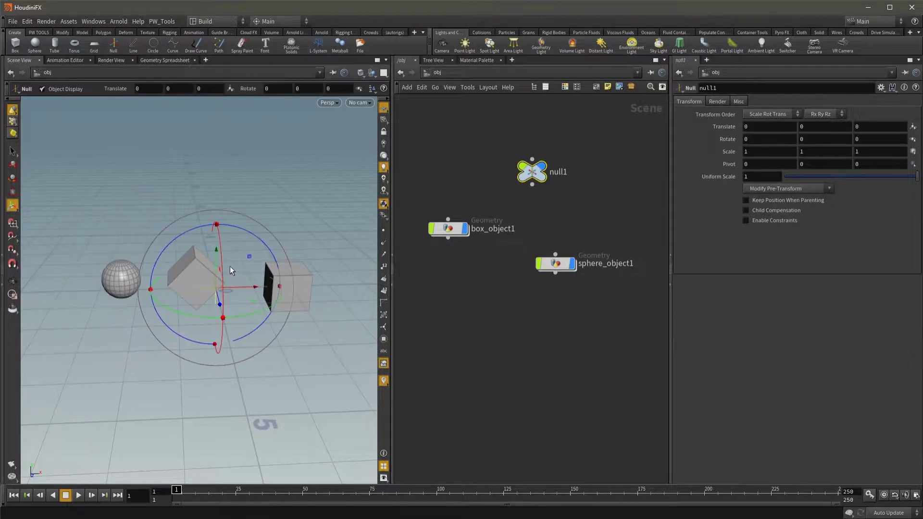
pyautogui.moveTo(217, 253)
pyautogui.mouseDown()
pyautogui.moveTo(212, 106)
pyautogui.moveTo(217, 222)
pyautogui.mouseUp()
# Step: Parent sphere_object1 under null1, raise null1 with it, then remove the wire
pyautogui.moveTo(547, 264)
pyautogui.mouseDown()
pyautogui.moveTo(548, 272)
pyautogui.moveTo(532, 185)
pyautogui.mouseUp()
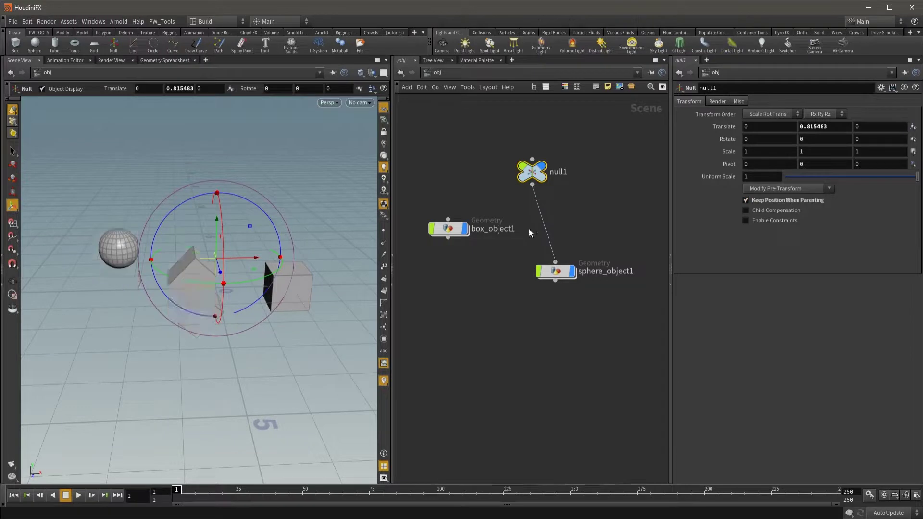
pyautogui.moveTo(216, 233)
pyautogui.mouseDown()
pyautogui.moveTo(227, 133)
pyautogui.moveTo(223, 247)
pyautogui.moveTo(223, 165)
pyautogui.moveTo(222, 212)
pyautogui.mouseUp()
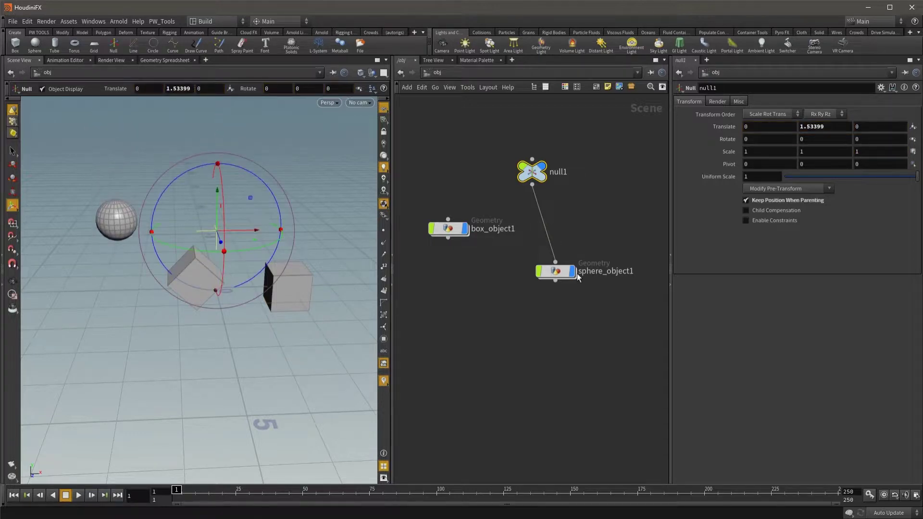
pyautogui.moveTo(565, 277); pyautogui.dragTo(565, 298)
# Step: Raise null1 again without the sphere, then move the sphere up and back down
pyautogui.moveTo(221, 220)
pyautogui.mouseDown()
pyautogui.moveTo(219, 103)
pyautogui.moveTo(223, 224)
pyautogui.mouseUp()
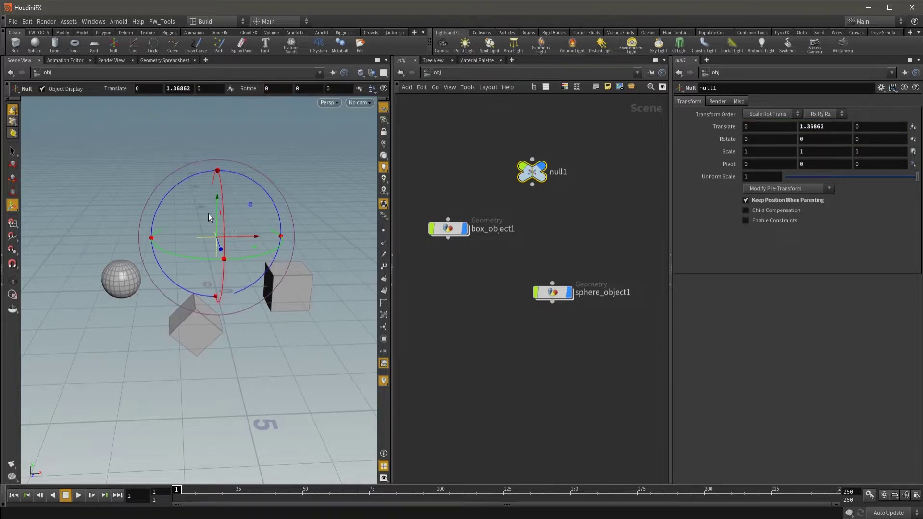
pyautogui.moveTo(224, 225)
pyautogui.mouseDown()
pyautogui.moveTo(224, 194)
pyautogui.moveTo(226, 223)
pyautogui.mouseUp()
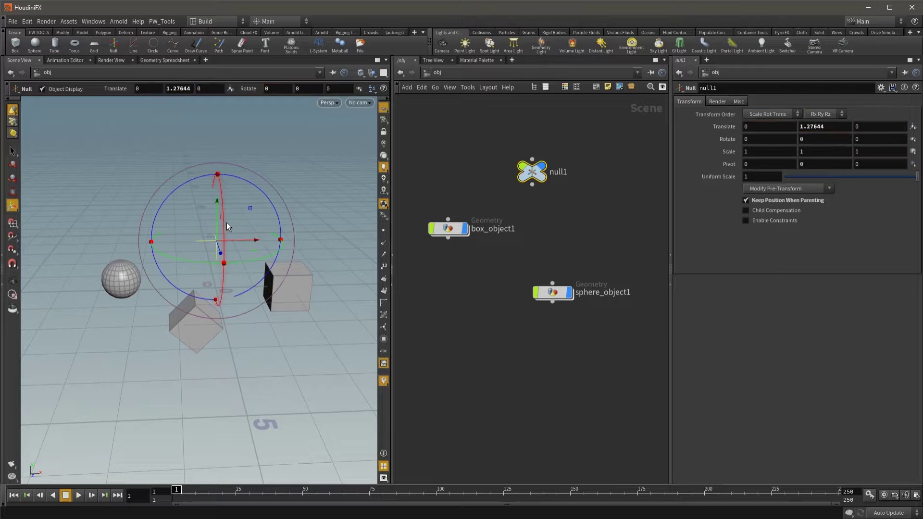
pyautogui.click(122, 266)
pyautogui.moveTo(117, 252); pyautogui.dragTo(122, 217)
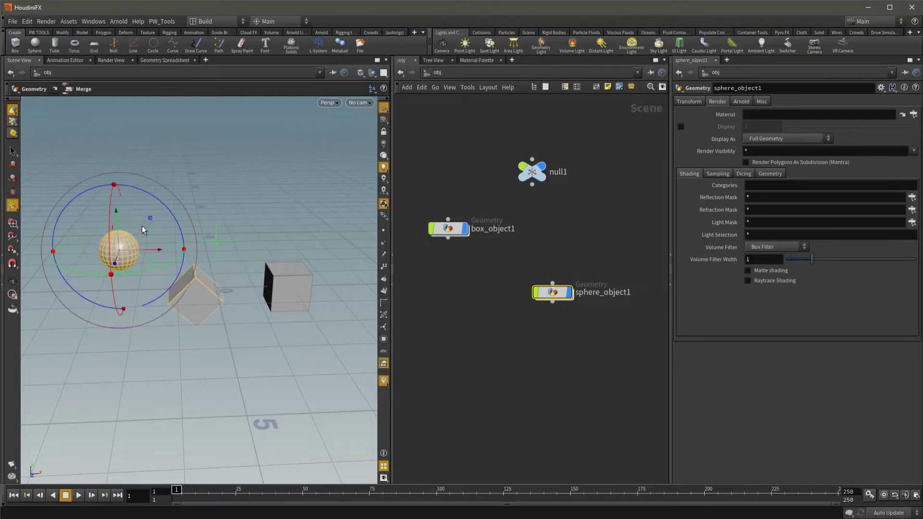
# Step: Undo the sphere move and nudge object_merge1 upward inside sphere_object1's network
pyautogui.hotkey('ctrl', 'z')
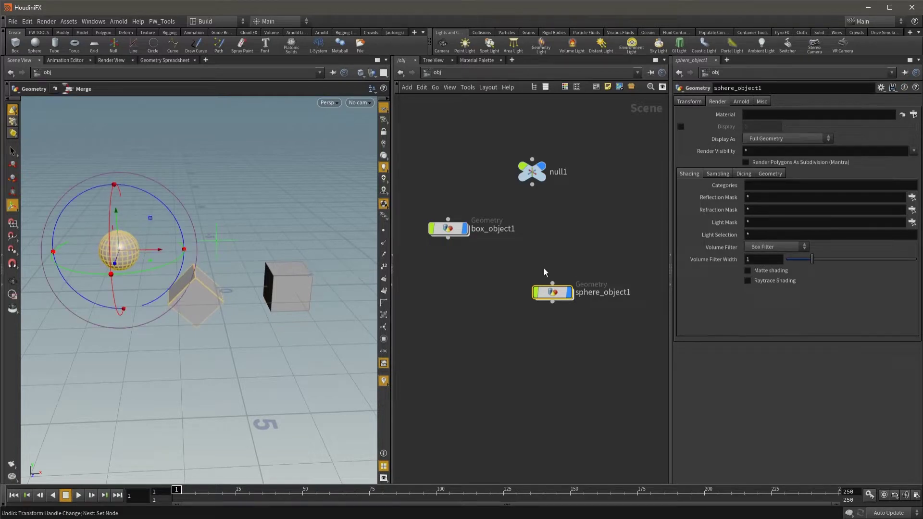
pyautogui.doubleClick(553, 292)
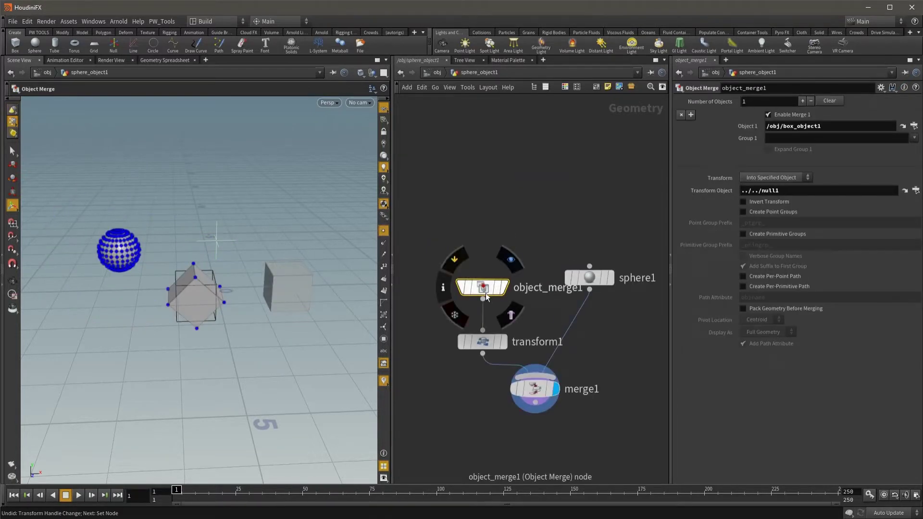
pyautogui.moveTo(489, 294); pyautogui.dragTo(490, 284)
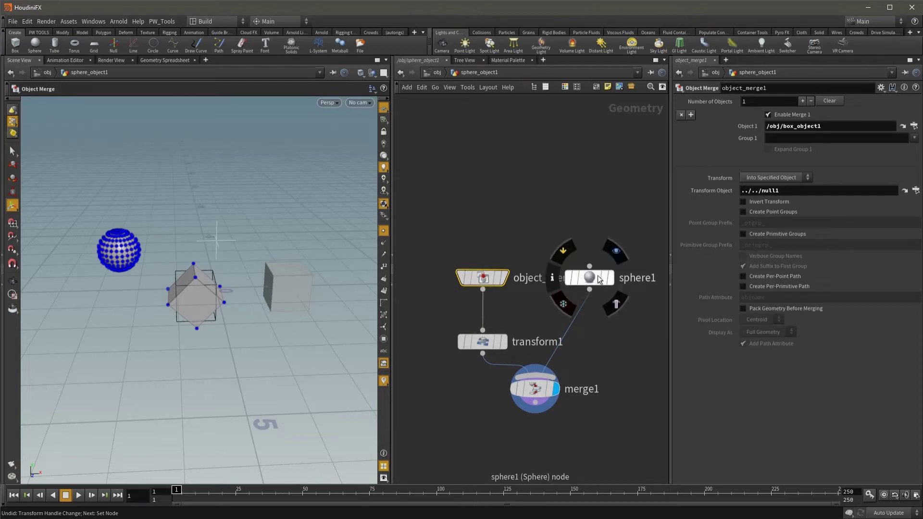